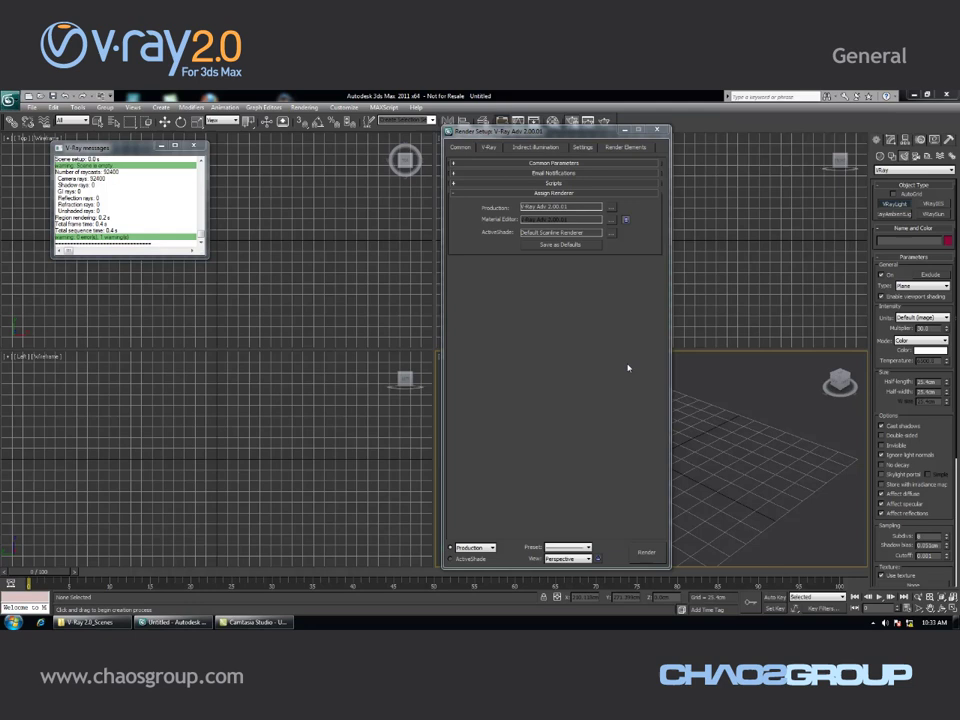
Assign V-Ray RT 1.90.01 as the ActiveShade renderer
left_click(612, 233)
left_click_drag(500, 220, 533, 258)
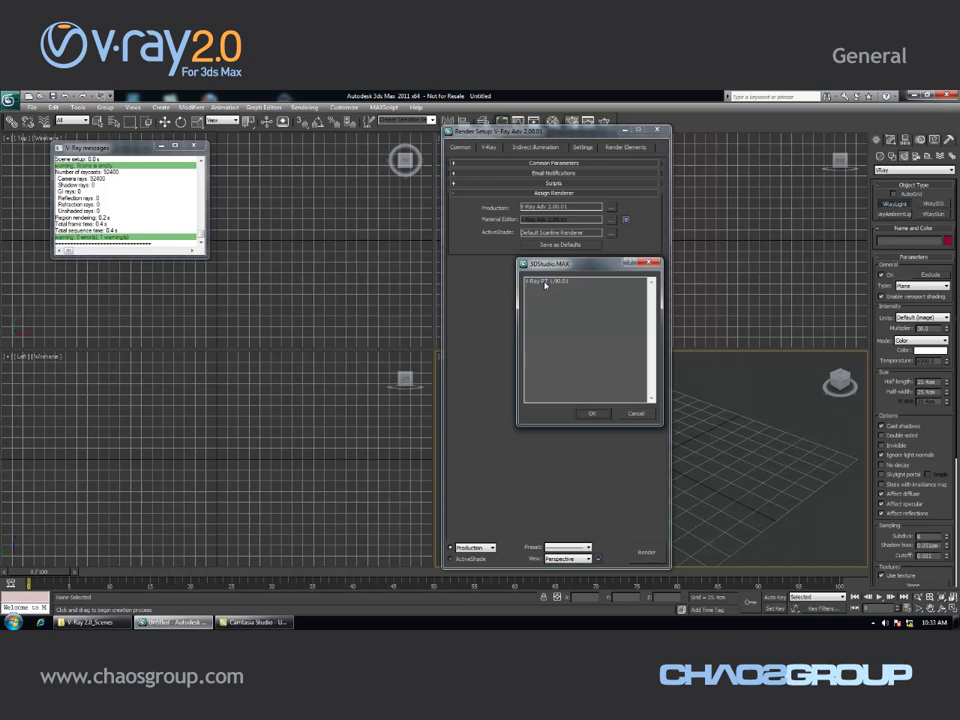
double_click(547, 284)
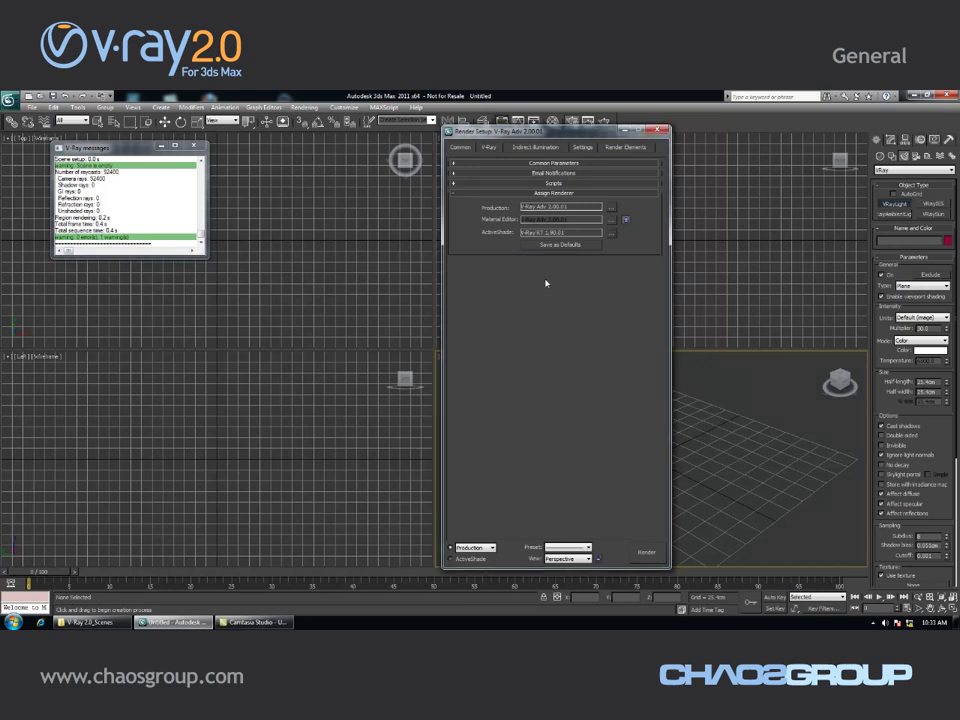
In ActiveShade mode, set the V-Ray RT engine type to OpenCL (single kernel)
left_click(465, 558)
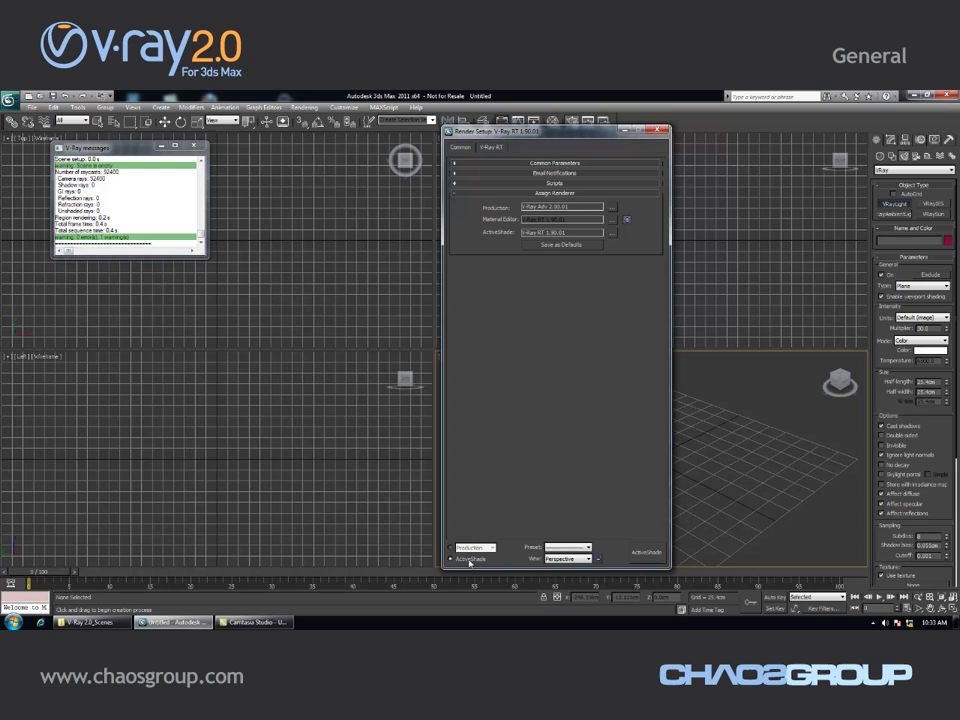
left_click(491, 147)
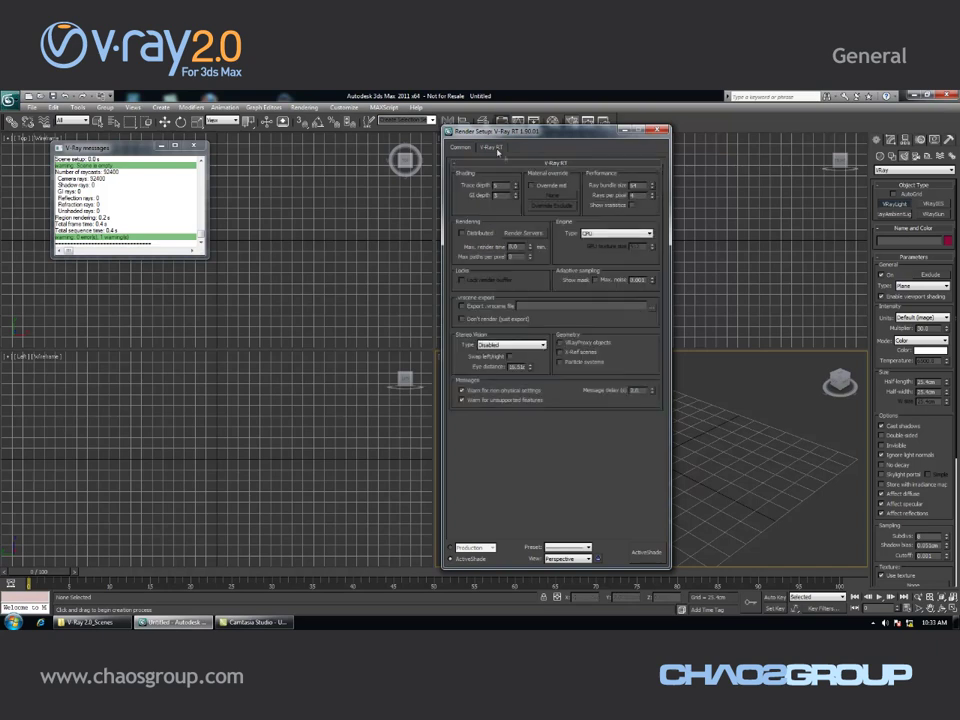
left_click(604, 233)
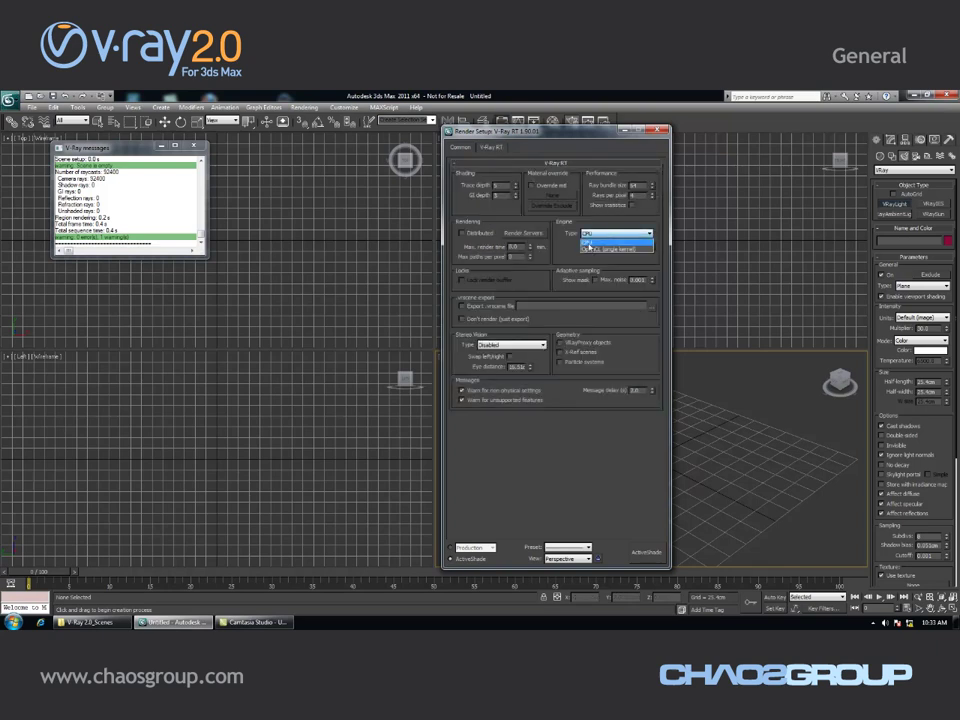
left_click(595, 249)
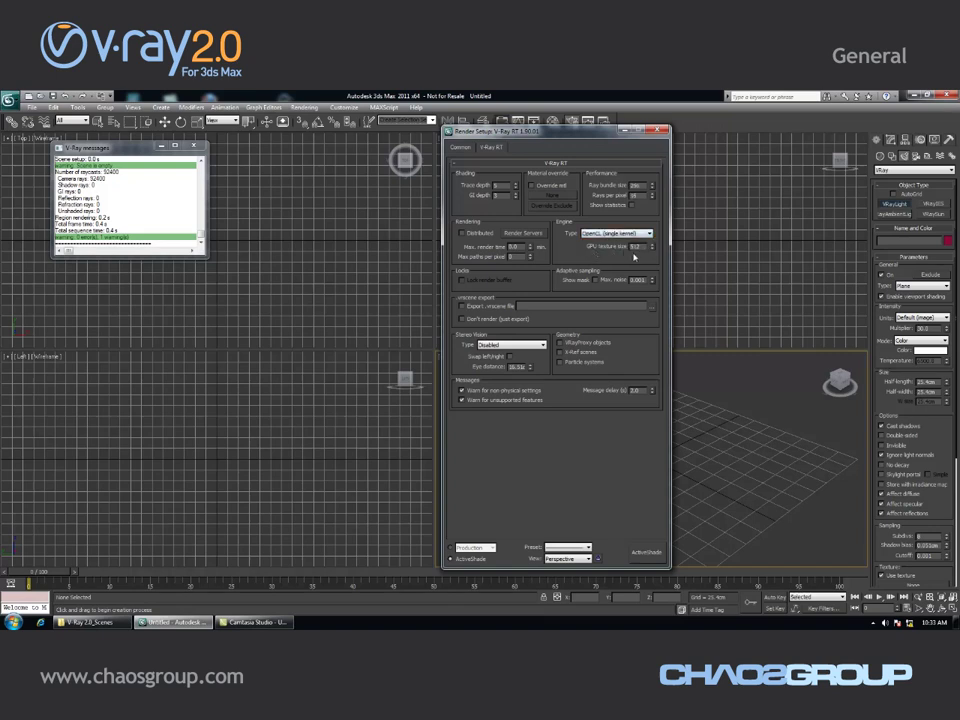
left_click(460, 147)
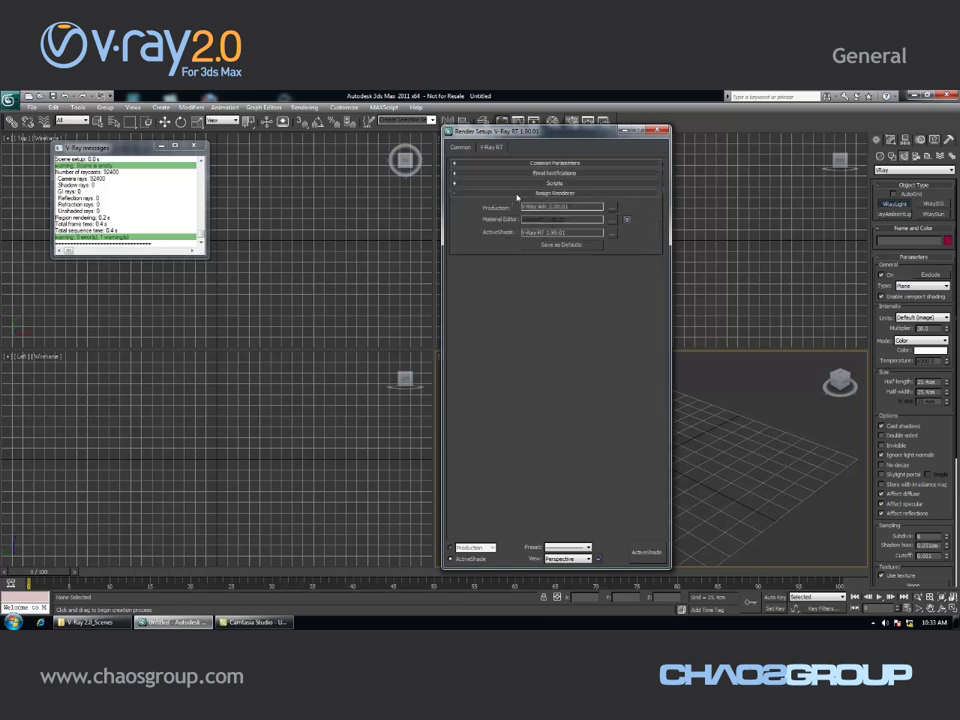
Switch render setup back to Production with V-Ray Adv and move the window right
left_click(452, 548)
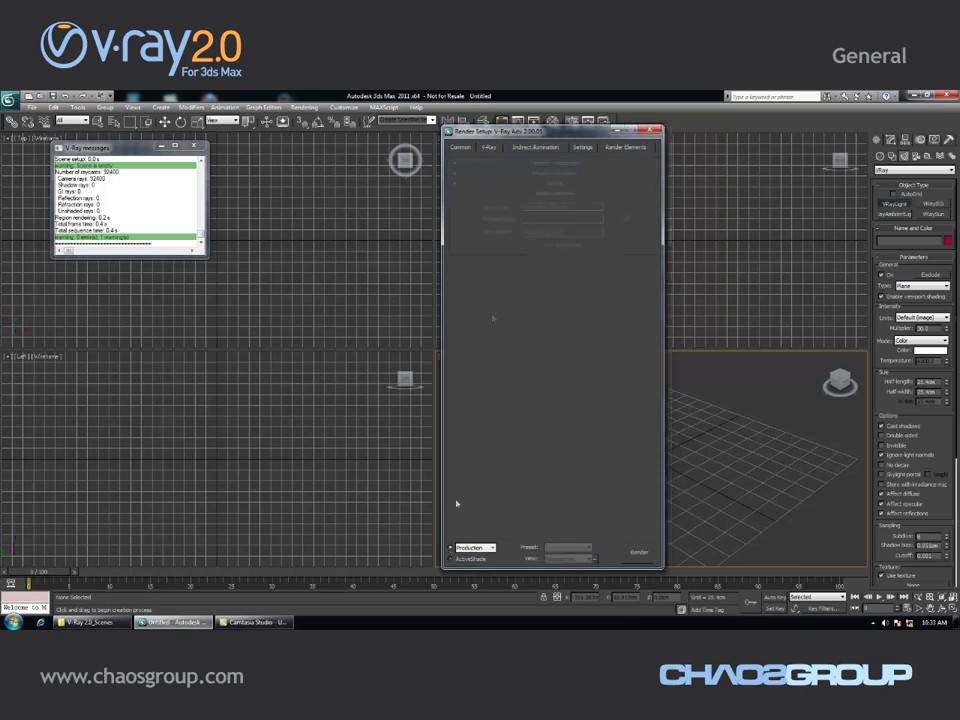
left_click(487, 148)
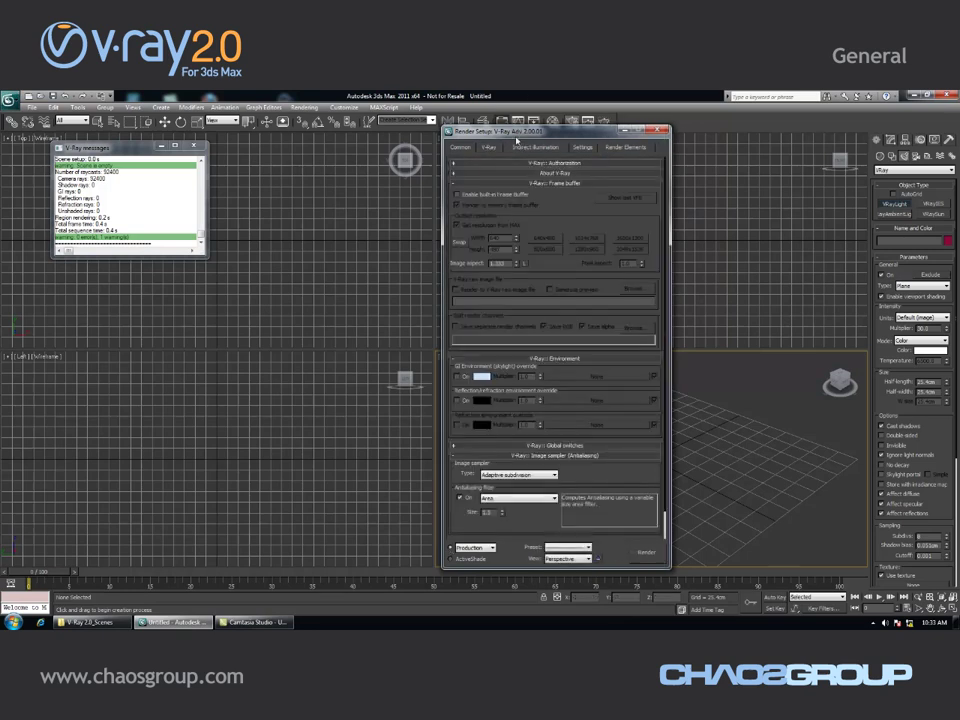
left_click_drag(537, 131, 584, 126)
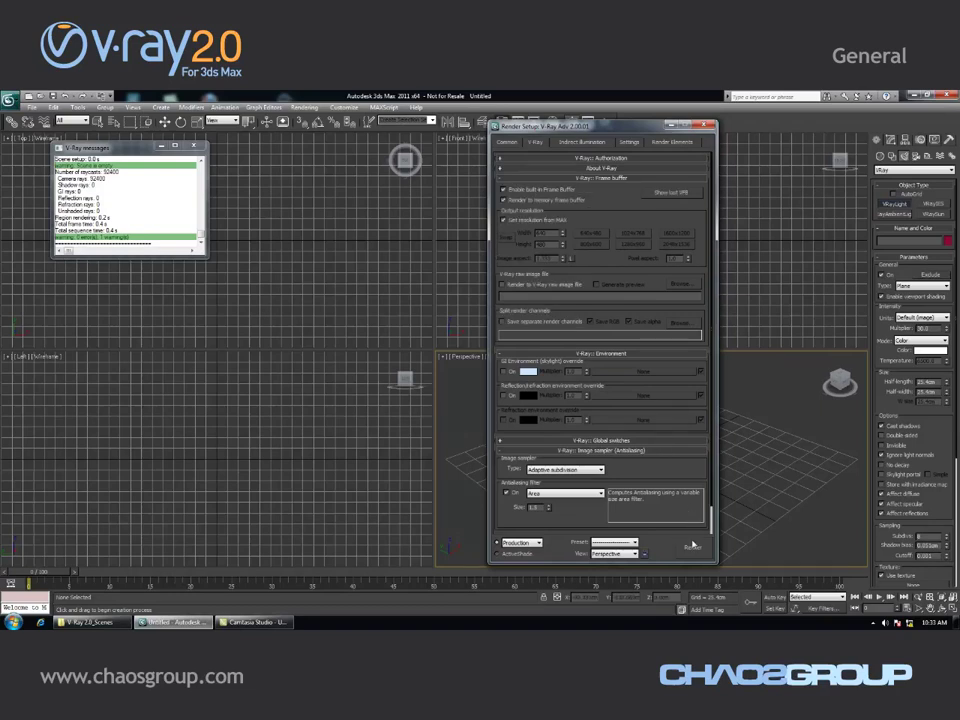
Reopen the last V-Ray frame buffer and display a stored teapot render from the history
left_click(672, 192)
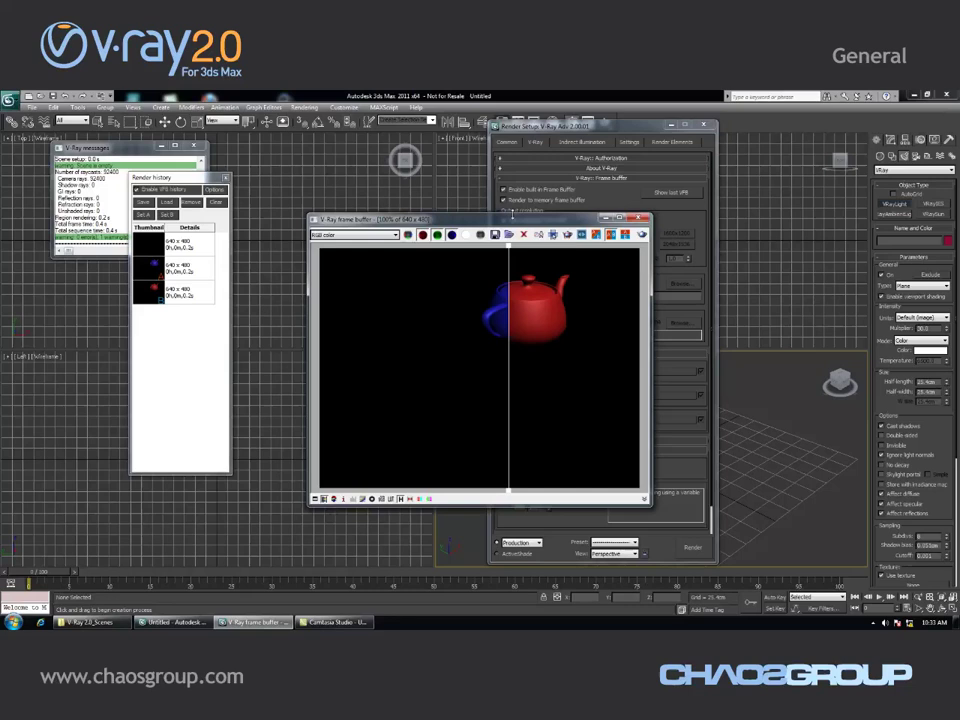
left_click(175, 265)
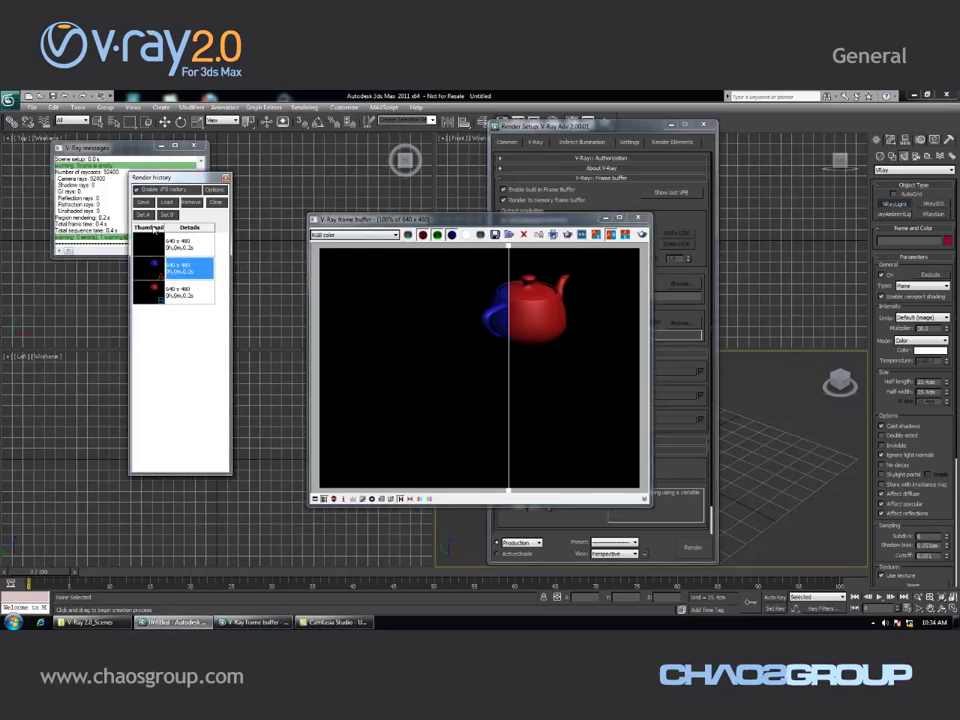
left_click(400, 498)
left_click(400, 498)
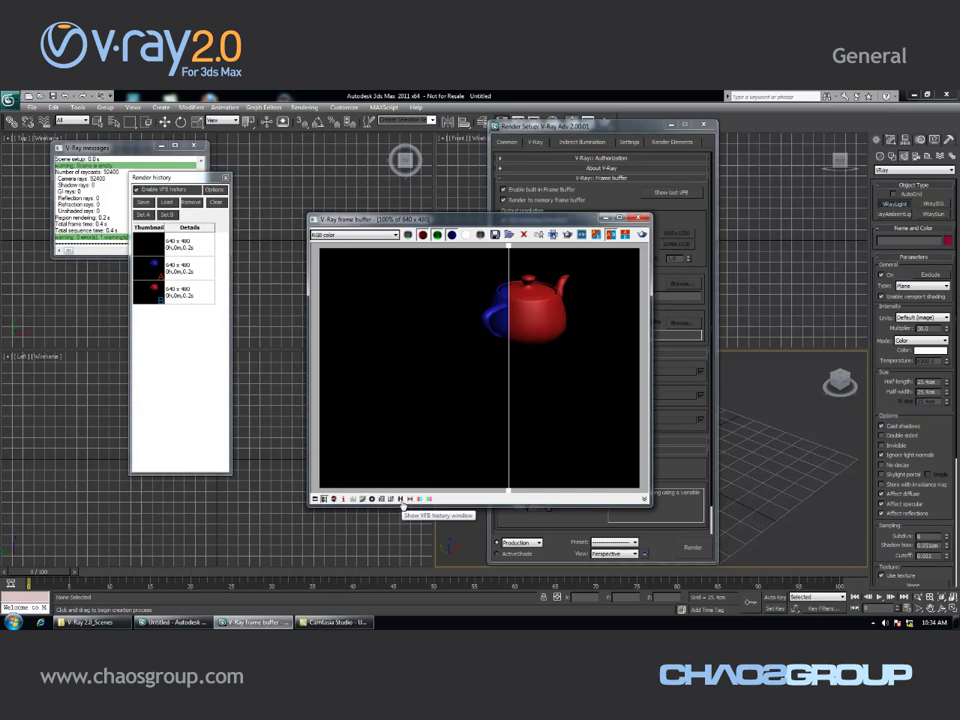
left_click(400, 498)
left_click(400, 498)
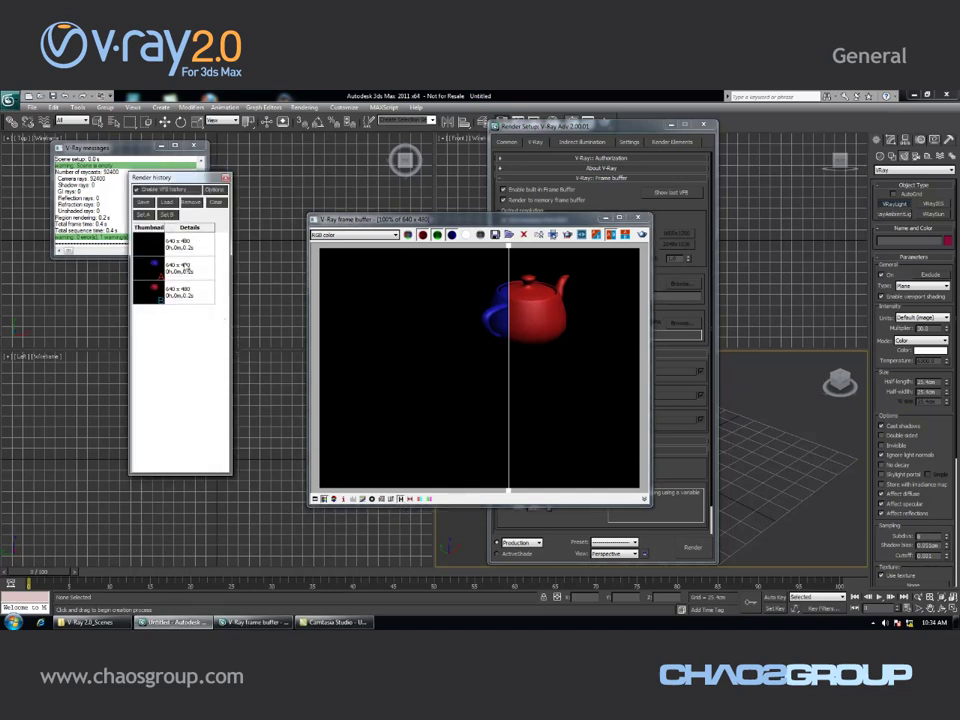
left_click(178, 268)
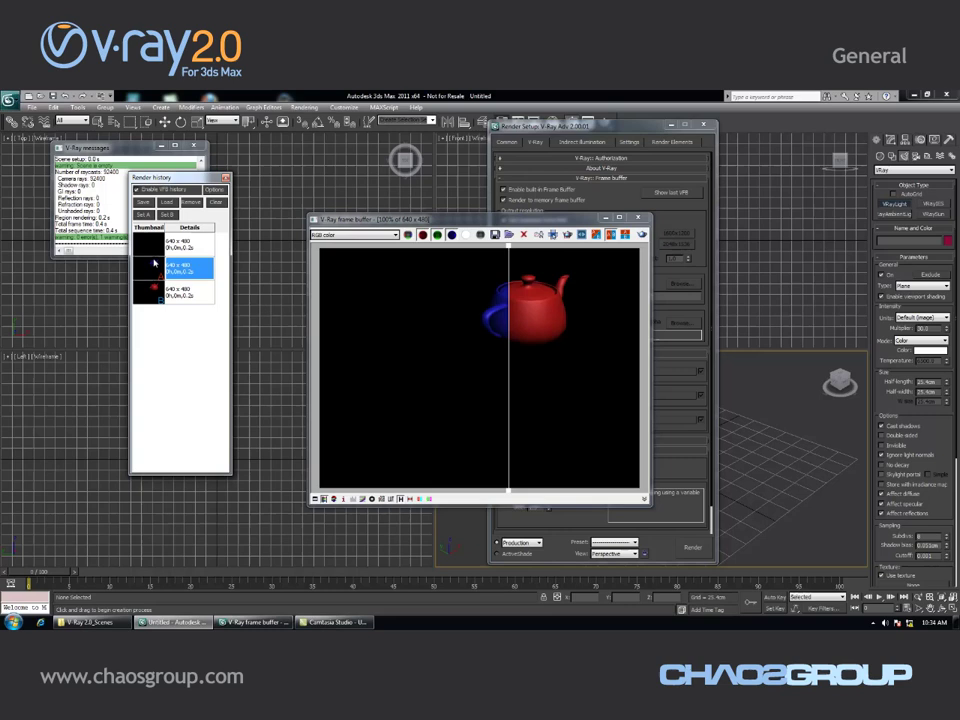
double_click(178, 268)
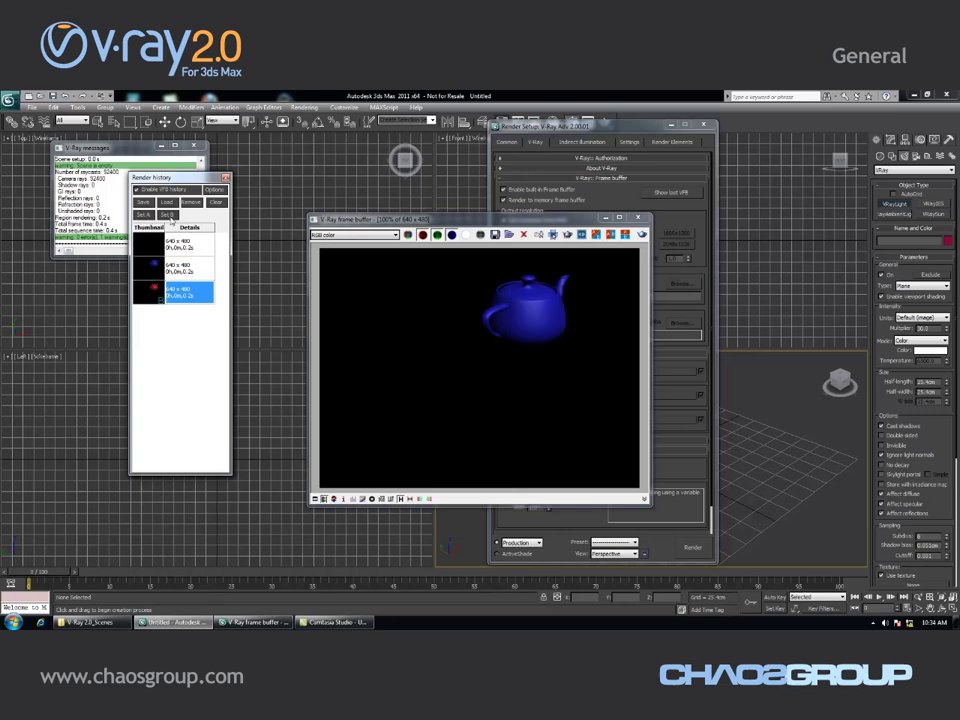
Compare the blue and red teapot renders with vertical, swapped and horizontal splits, then close
left_click(146, 216)
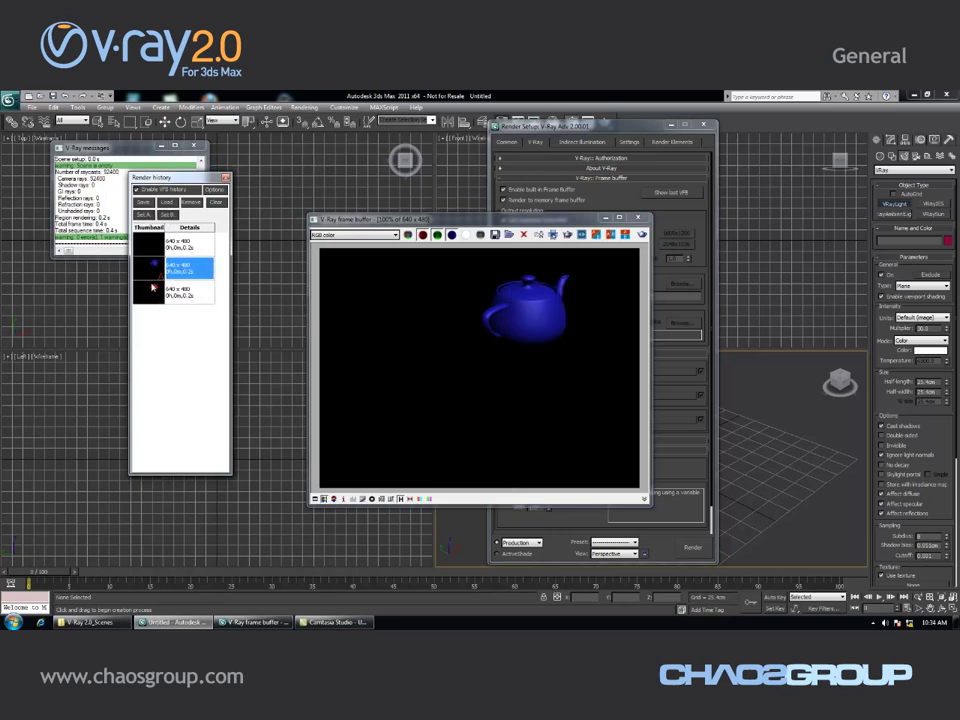
left_click(178, 290)
left_click(167, 214)
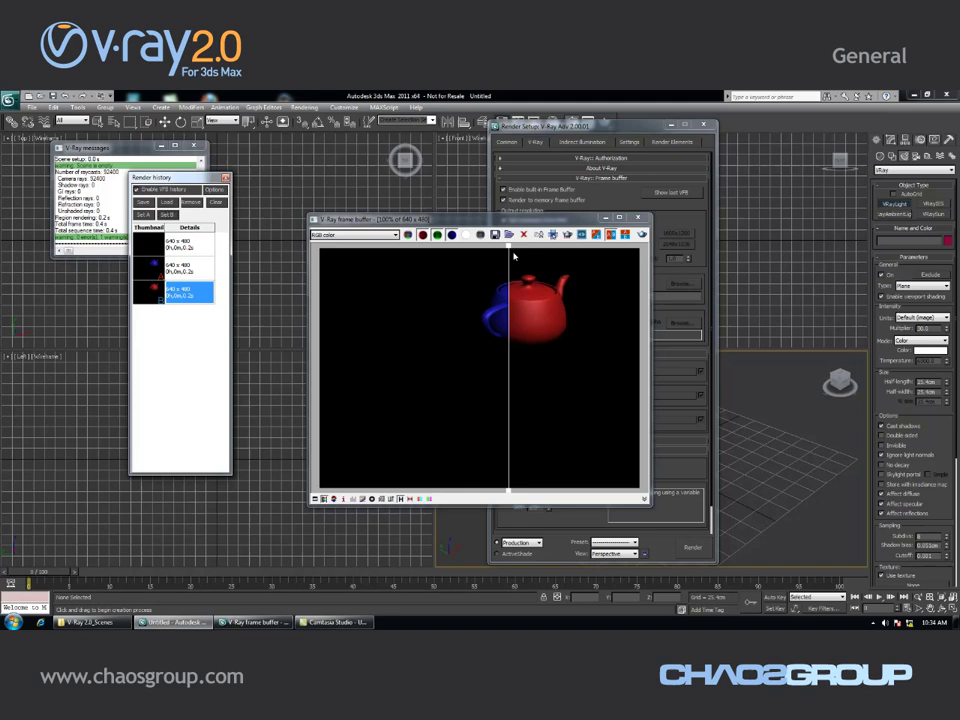
mouse_move(510, 258)
left_mouse_down()
mouse_move(586, 262)
mouse_move(523, 260)
left_mouse_up()
left_click(597, 234)
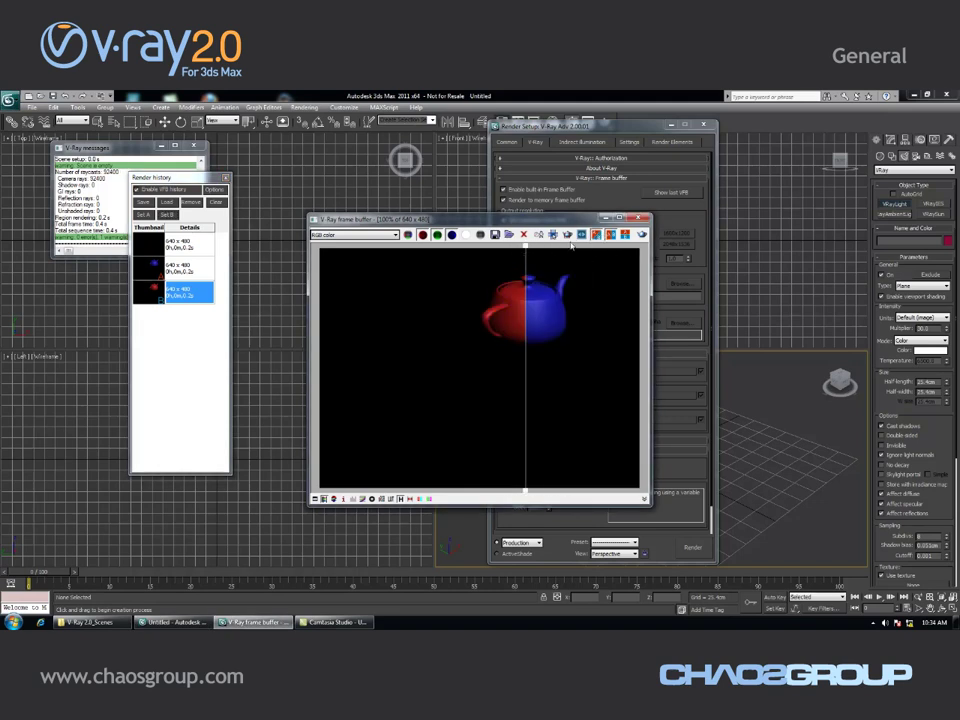
left_click(624, 235)
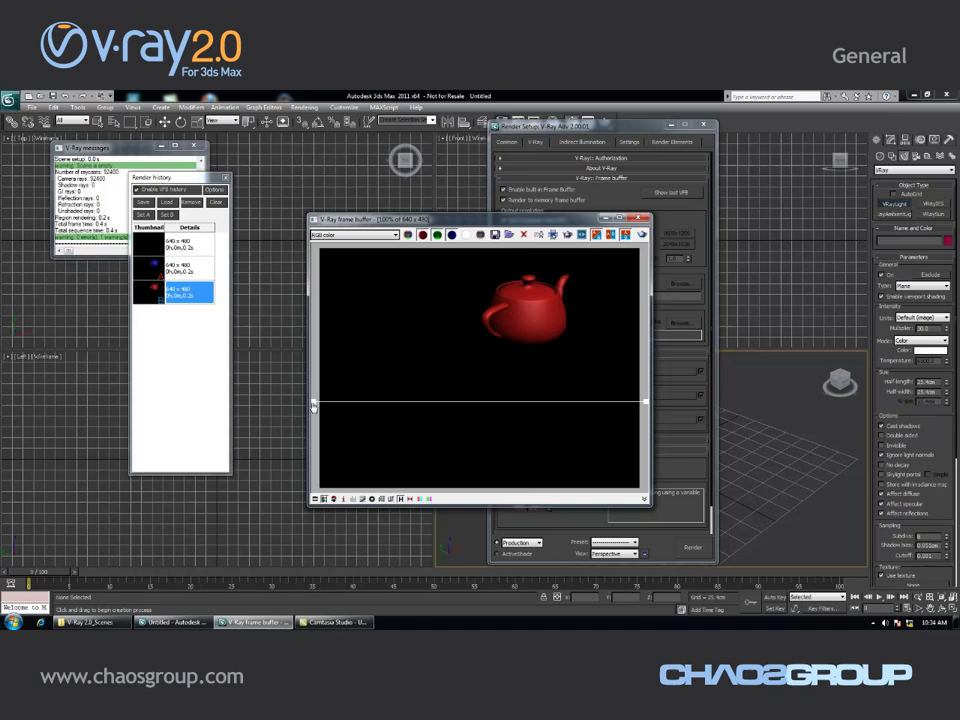
left_click_drag(345, 400, 339, 317)
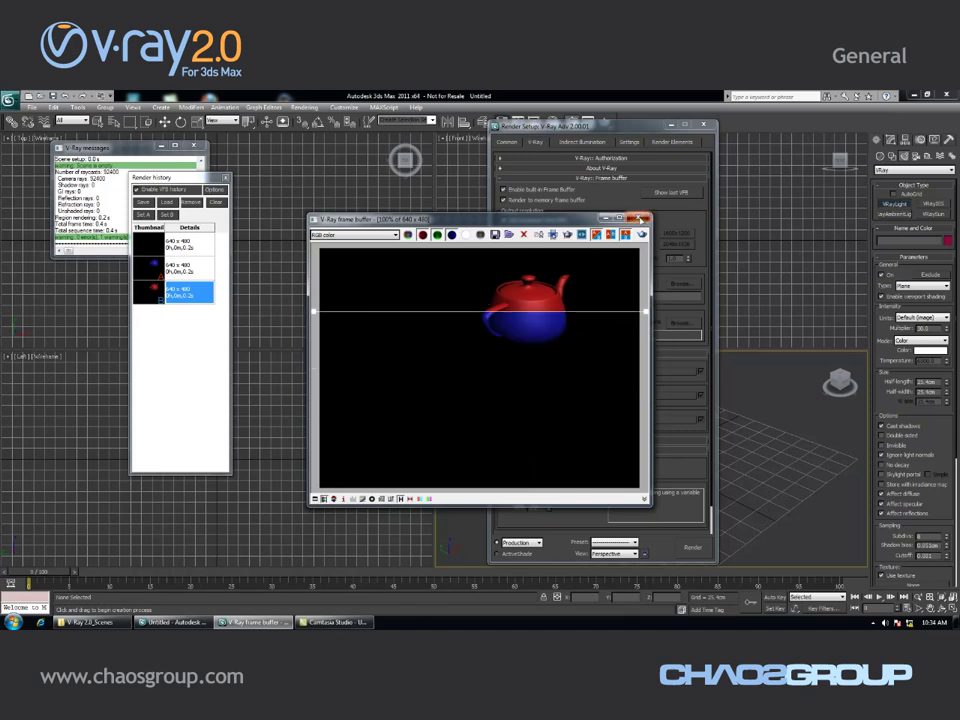
left_click(639, 218)
Draw a plane VRayLight on the Perspective grid
left_click(704, 126)
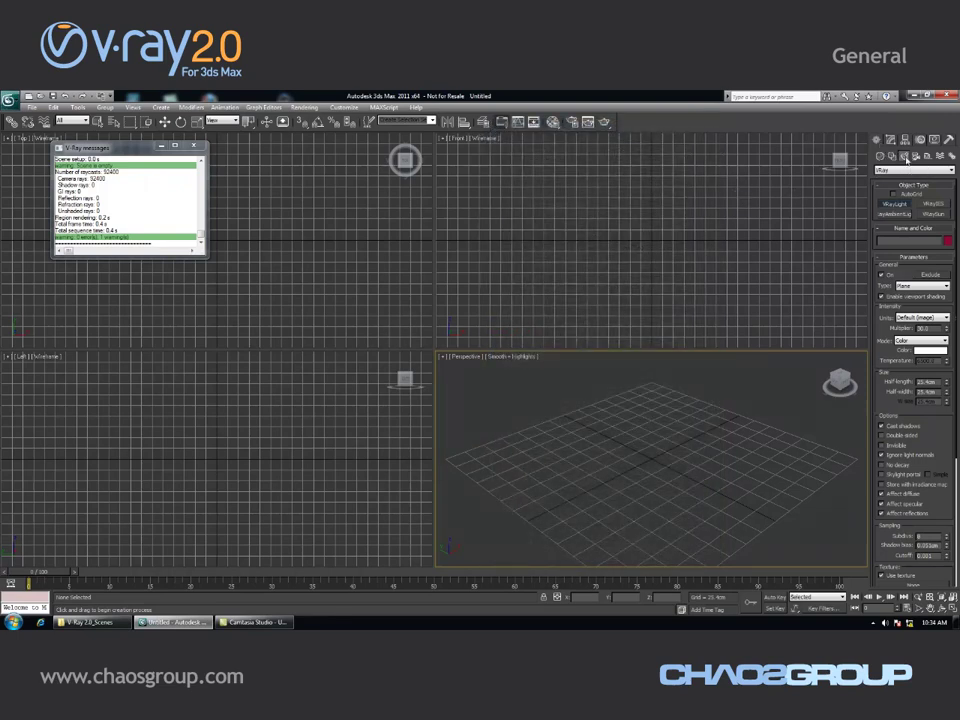
left_click(912, 170)
left_click(888, 191)
left_click(893, 205)
left_click_drag(684, 465, 745, 525)
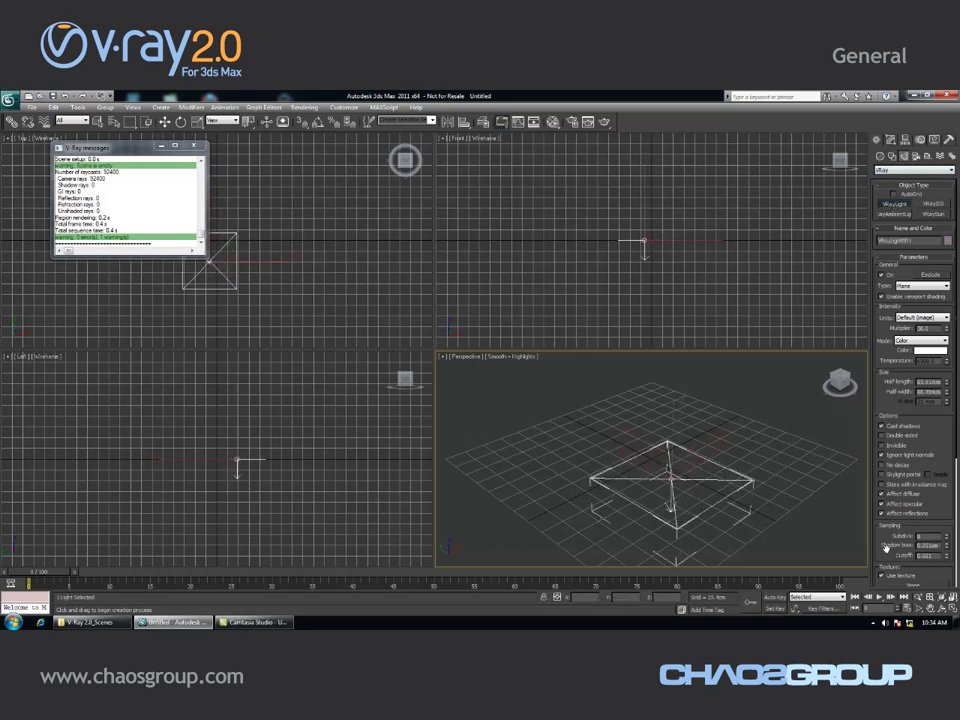
Set the light's Directional value to 0.1 and adjust it further
scroll(884, 527, "down", 5)
scroll(884, 510, "down", 2)
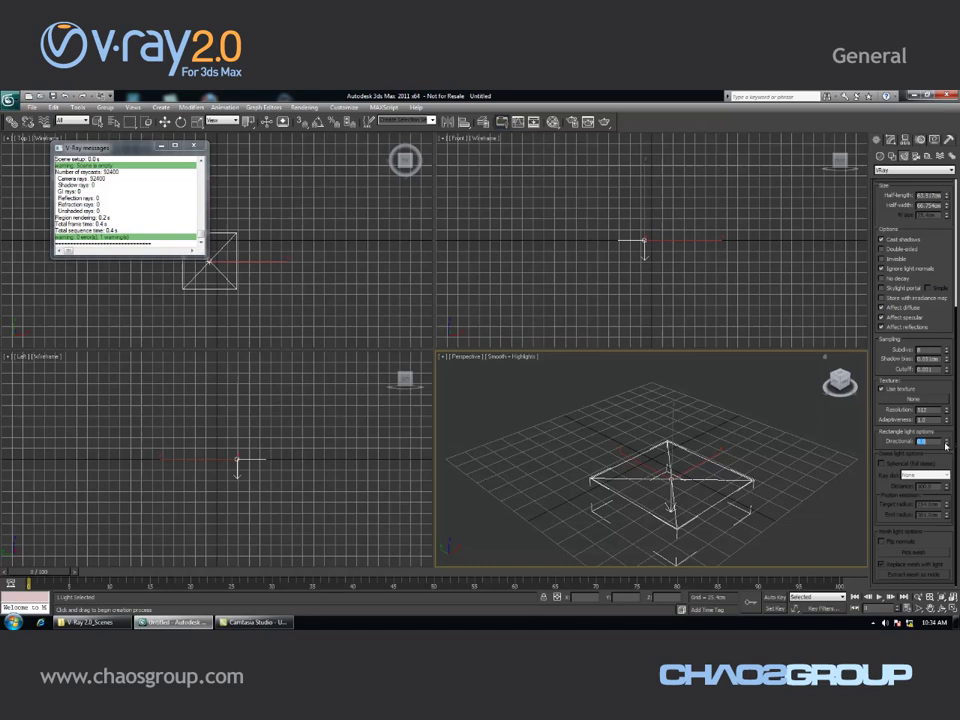
left_click(946, 440)
left_click_drag(942, 431, 942, 386)
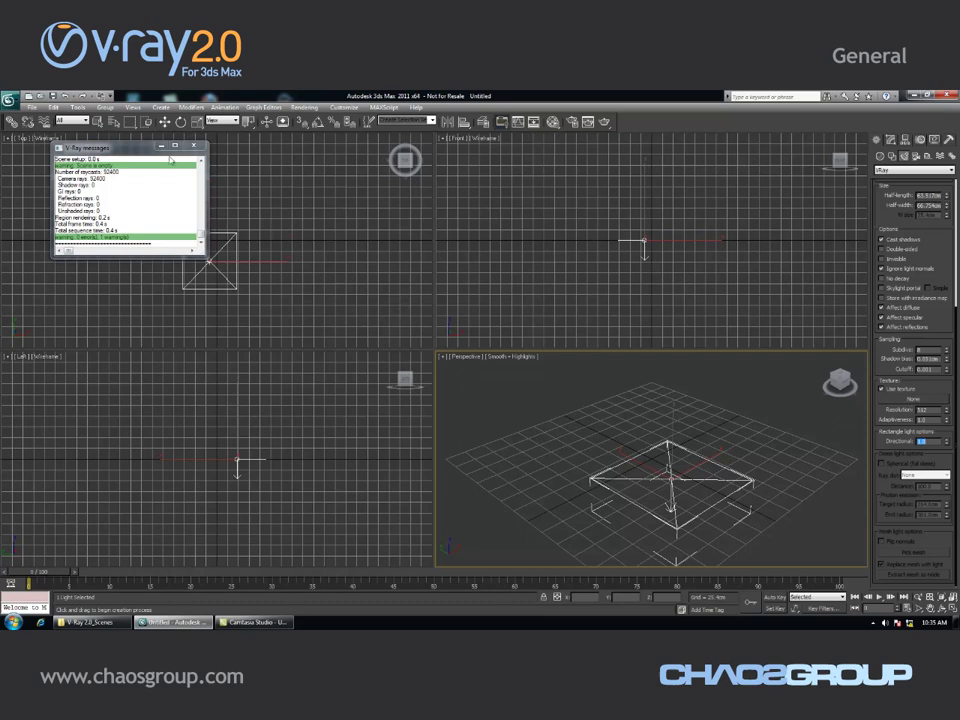
Open the V-Ray Light Lister from Tools, then close it
left_click(78, 107)
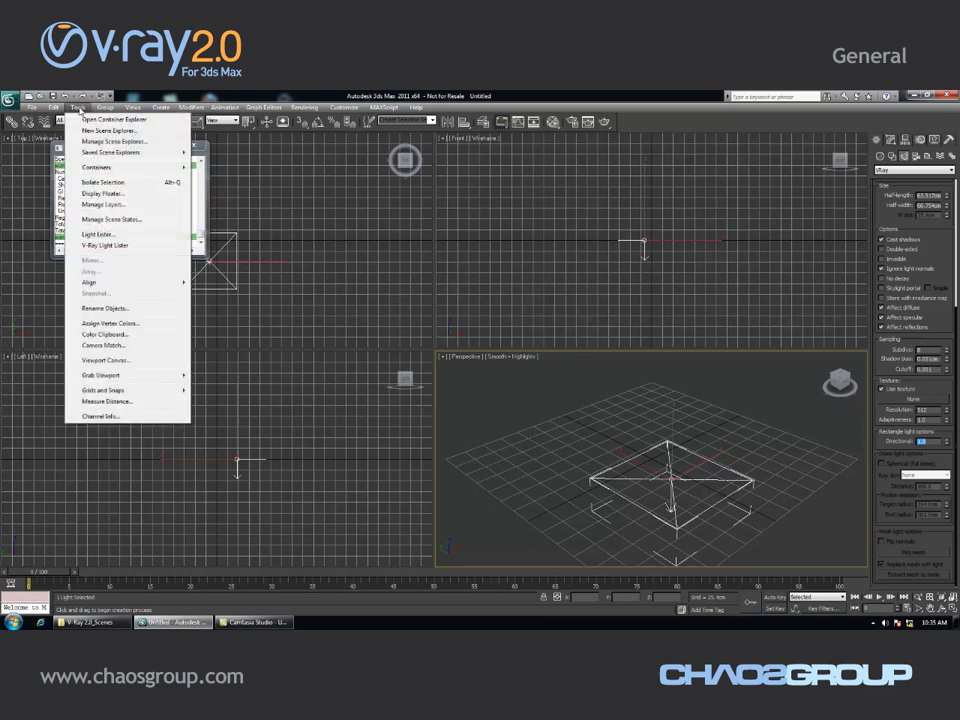
left_click(97, 247)
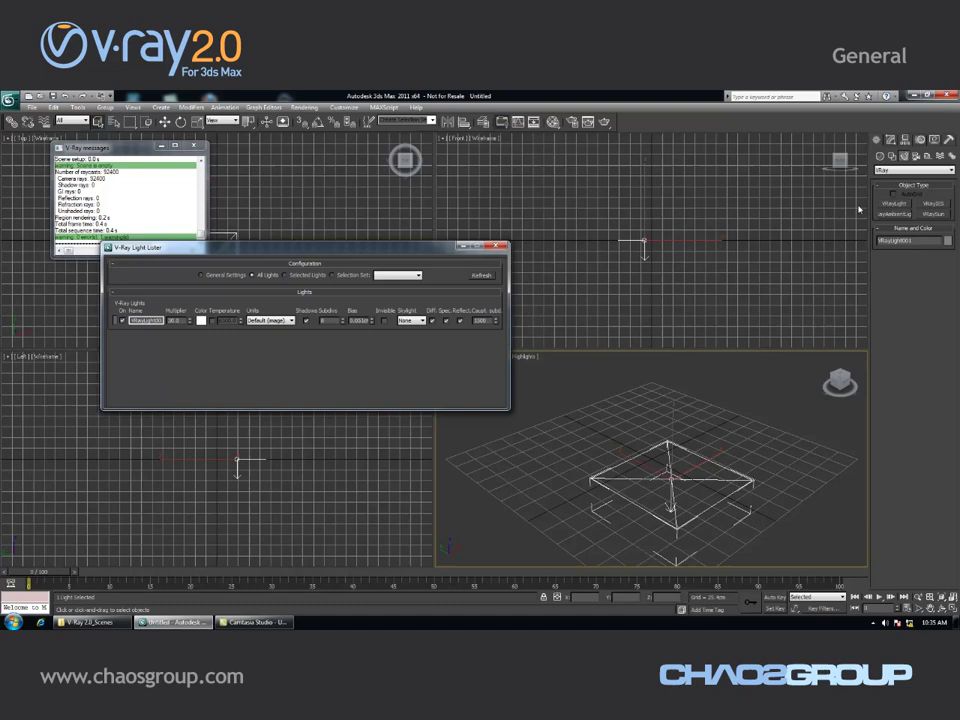
left_click(494, 245)
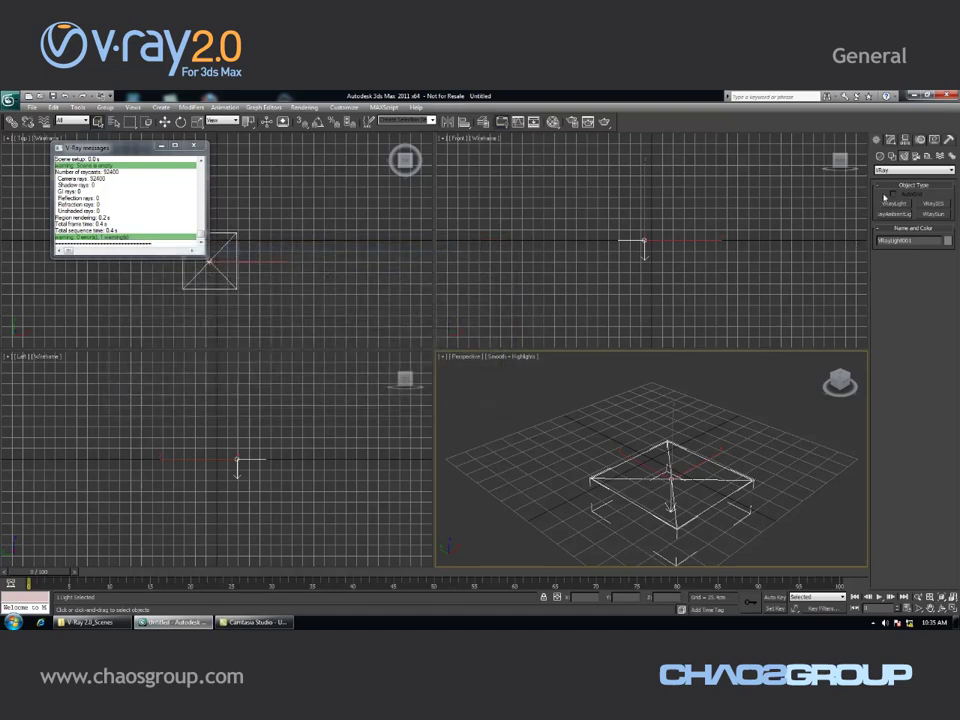
Add three more plane VRayLights to the scene
left_click(893, 203)
left_click_drag(735, 393, 775, 416)
left_click_drag(630, 405, 675, 427)
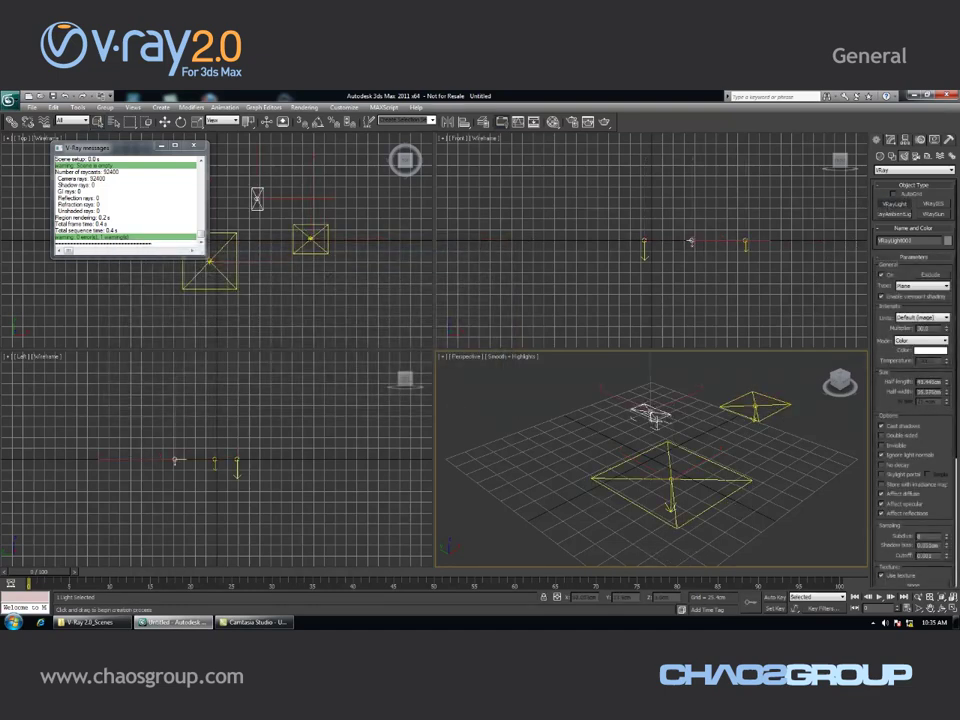
left_click_drag(518, 430, 588, 466)
Reopen the V-Ray Light Lister showing all four lights and move it over the viewports
left_click(77, 107)
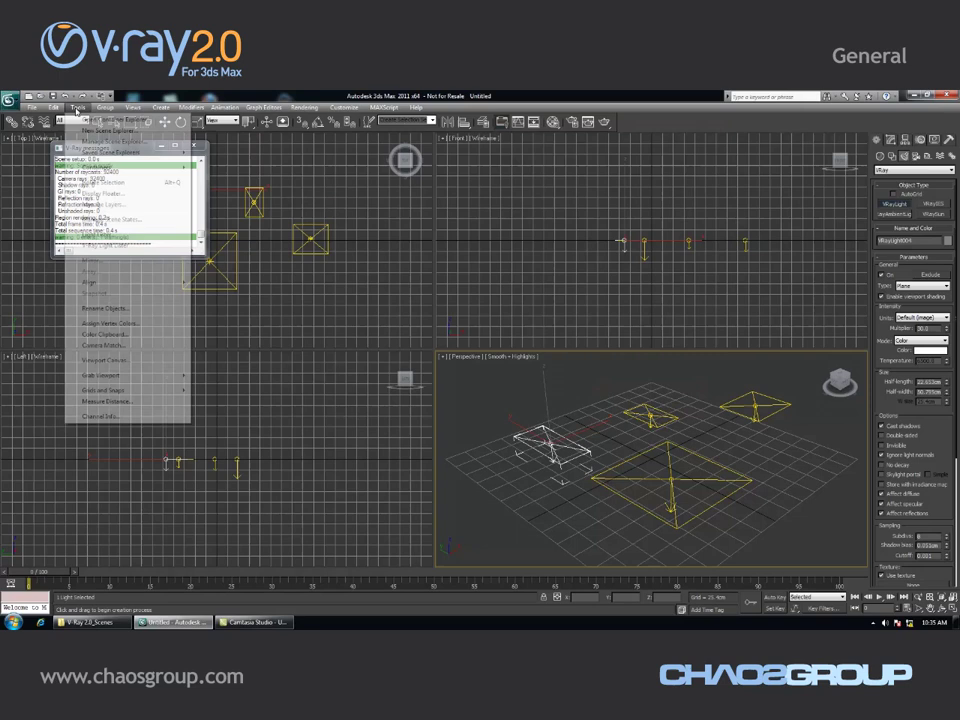
left_click(112, 245)
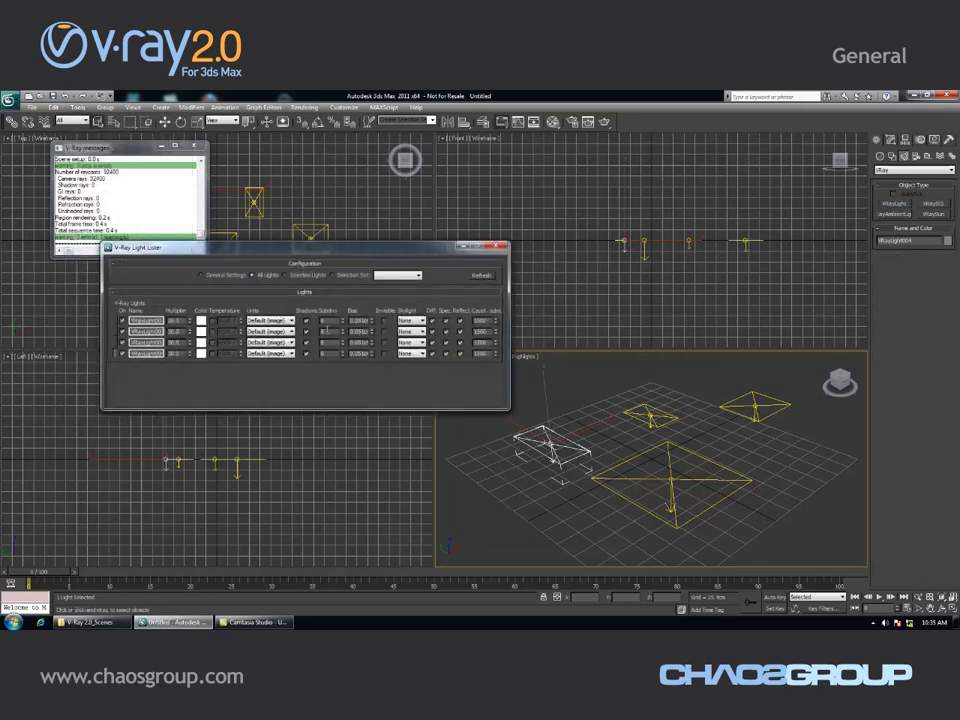
left_click_drag(185, 239, 187, 213)
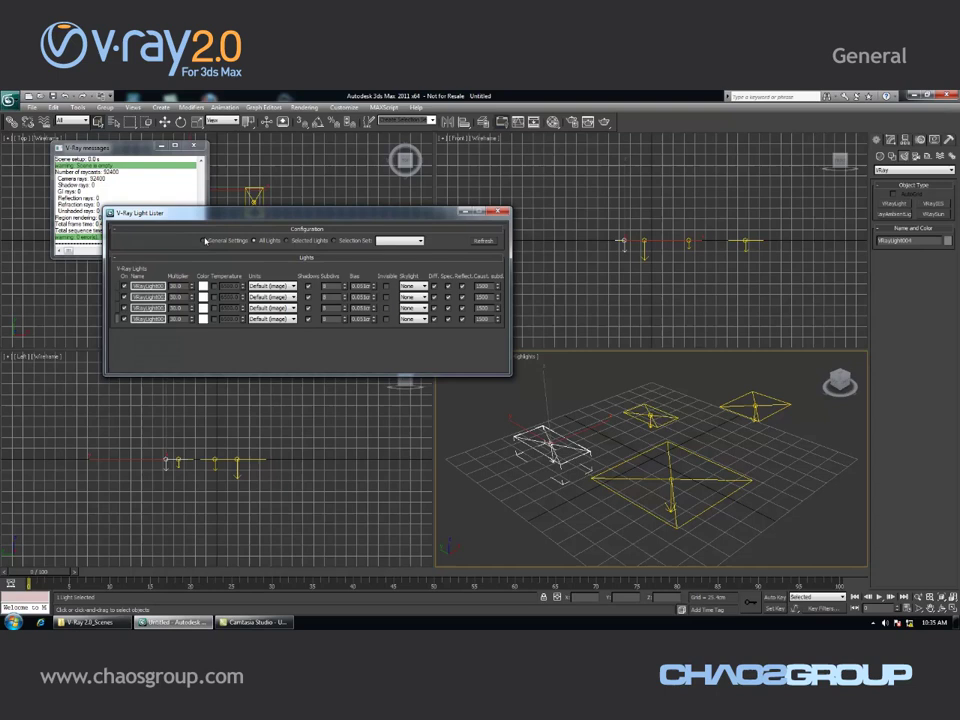
left_click_drag(122, 213, 197, 204)
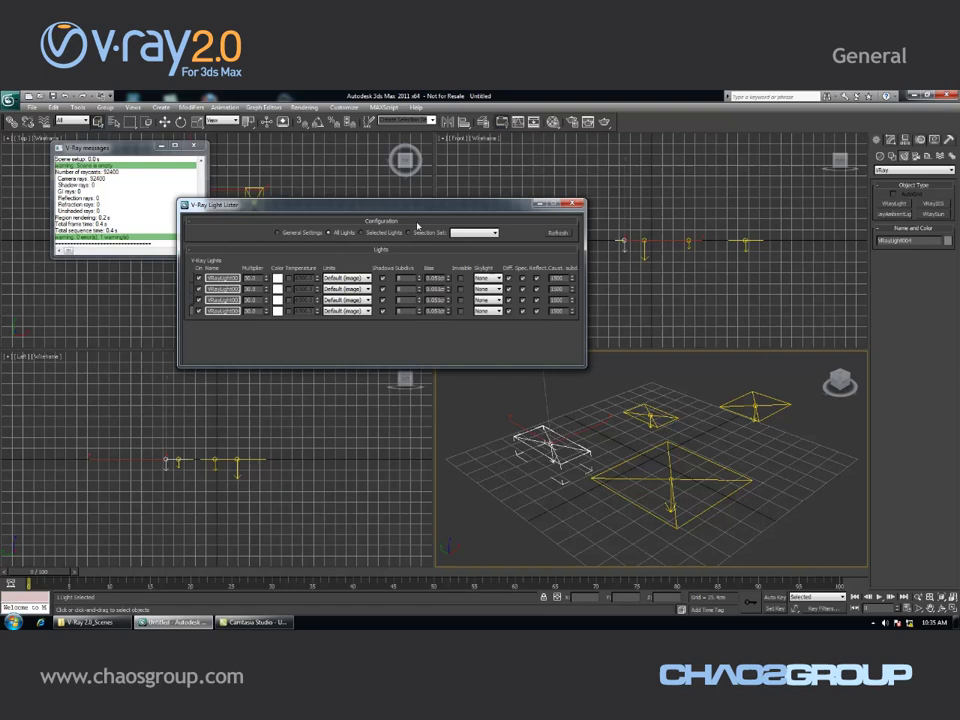
Close the light lister and place a VRayStereoscopic helper in the viewport
left_click(573, 205)
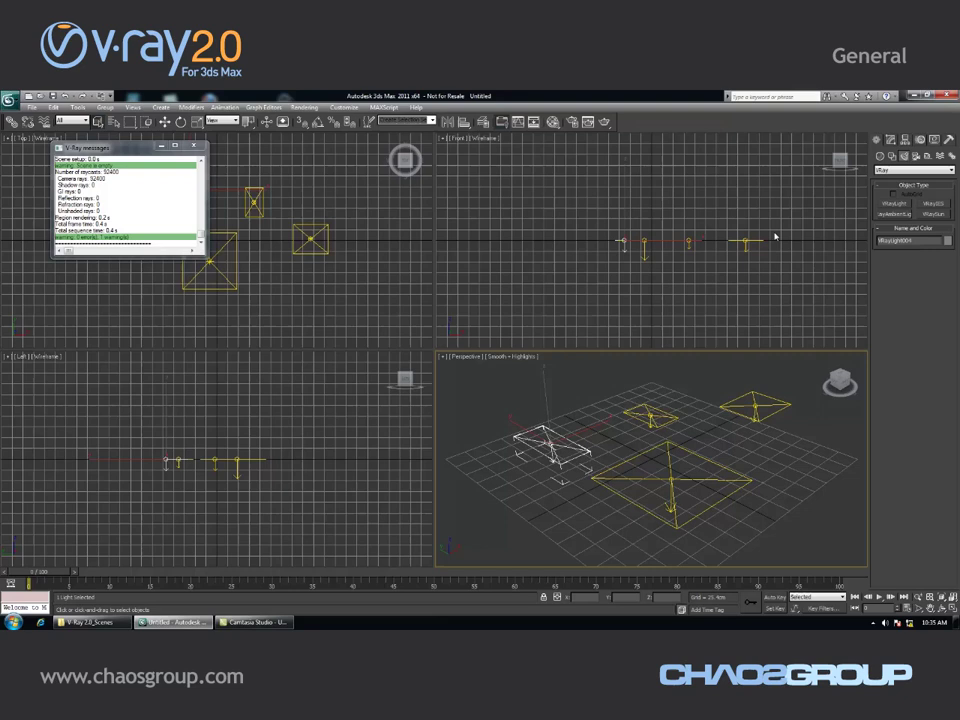
left_click(928, 157)
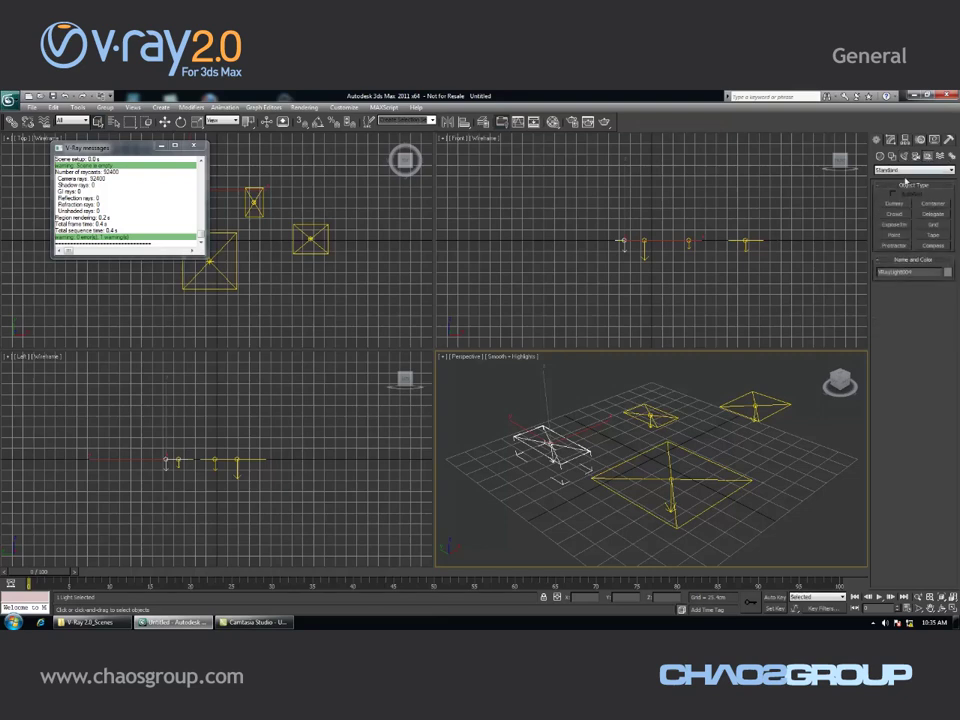
left_click(912, 170)
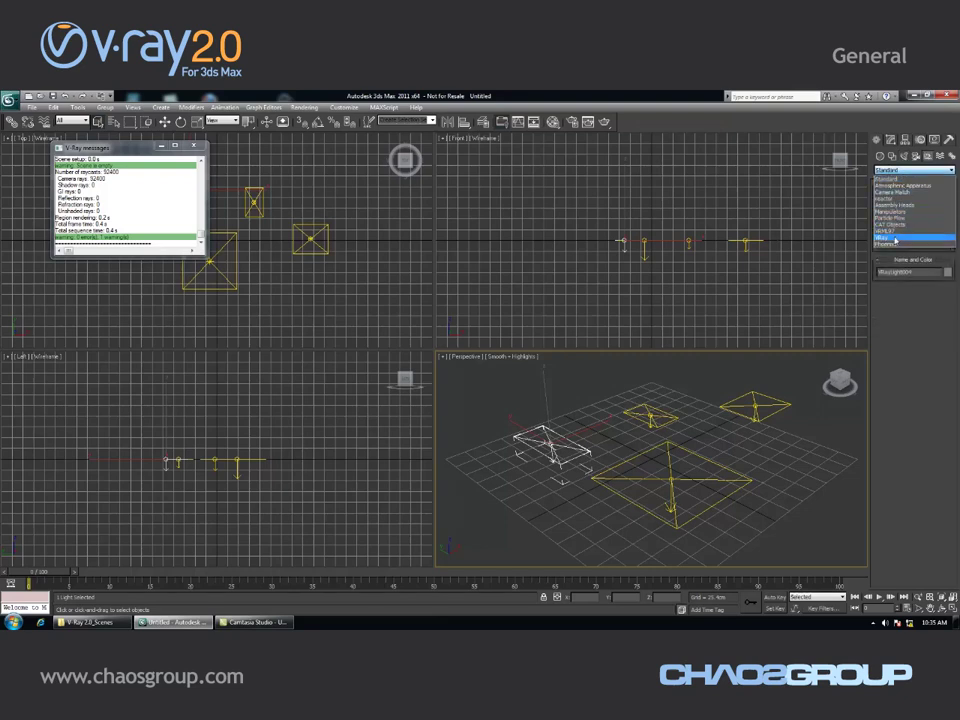
left_click(898, 237)
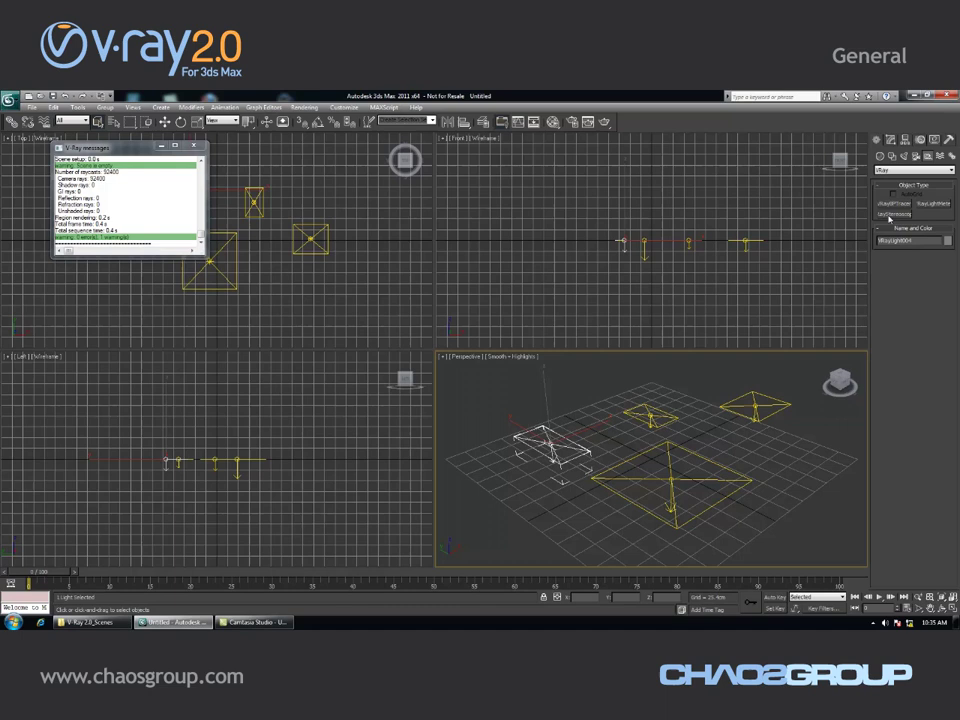
left_click(895, 214)
left_click(782, 458)
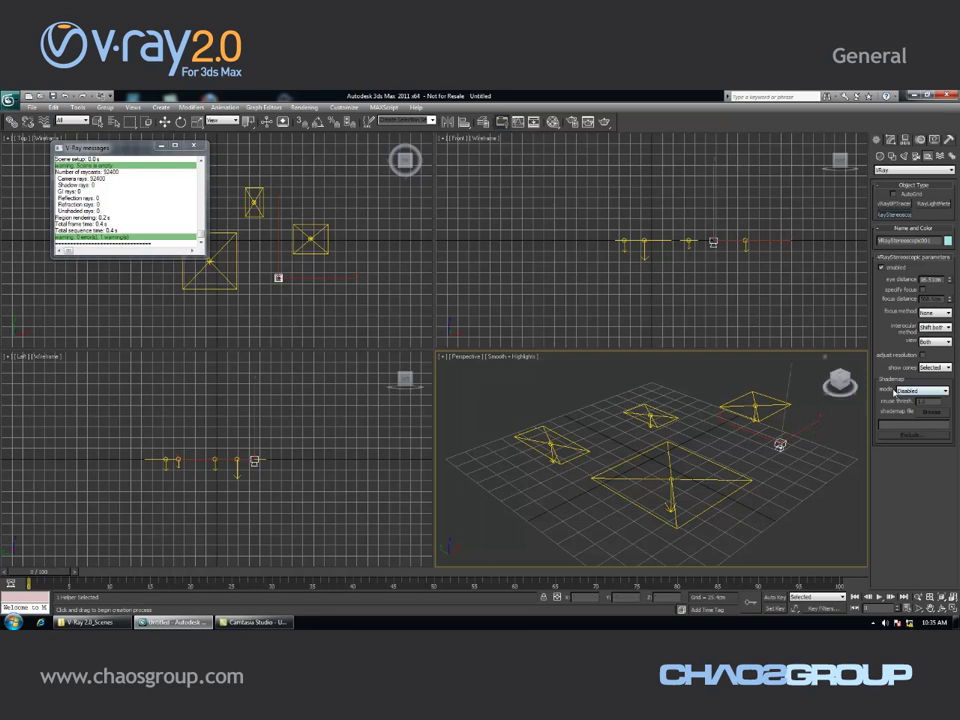
Review the helper's Shademap mode options, leaving it set to Disabled
left_click(906, 391)
left_click(899, 393)
left_click(901, 391)
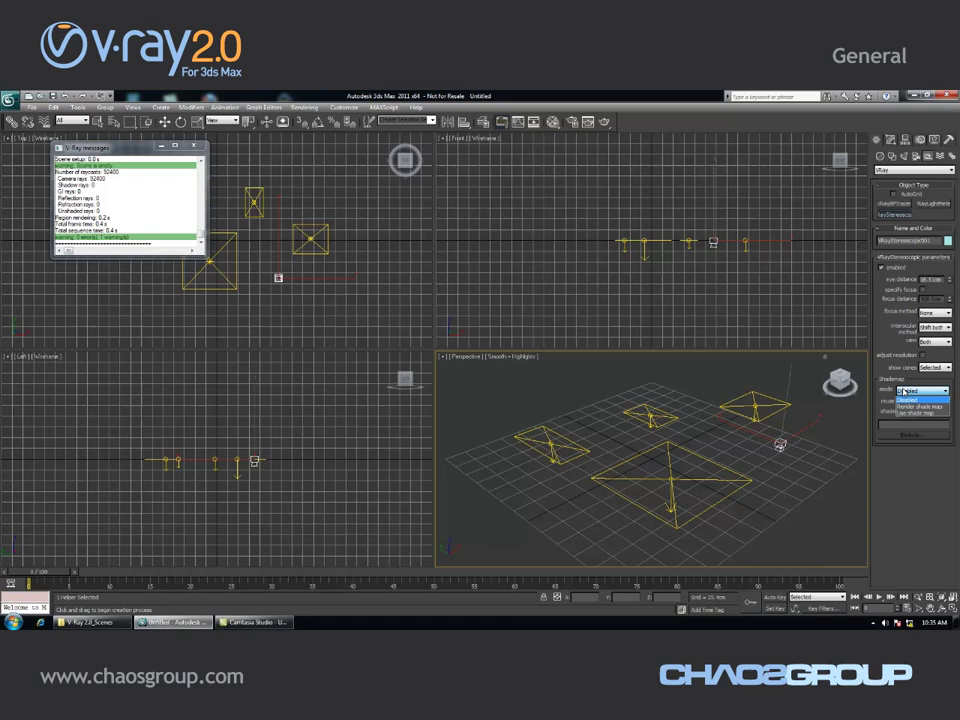
left_click(912, 391)
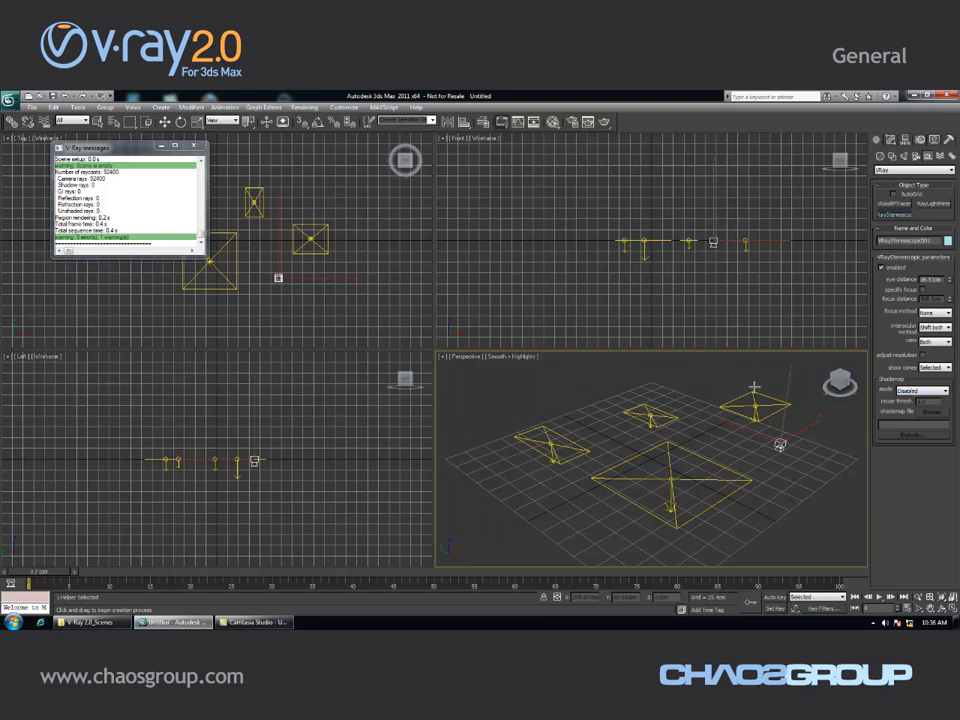
left_click(904, 393)
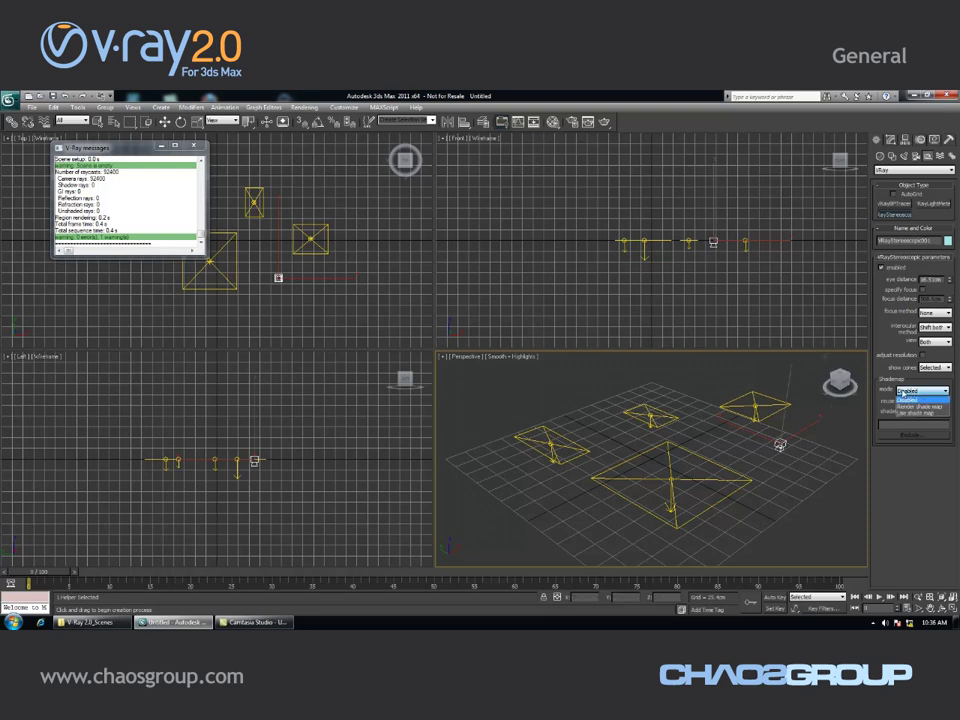
left_click(903, 393)
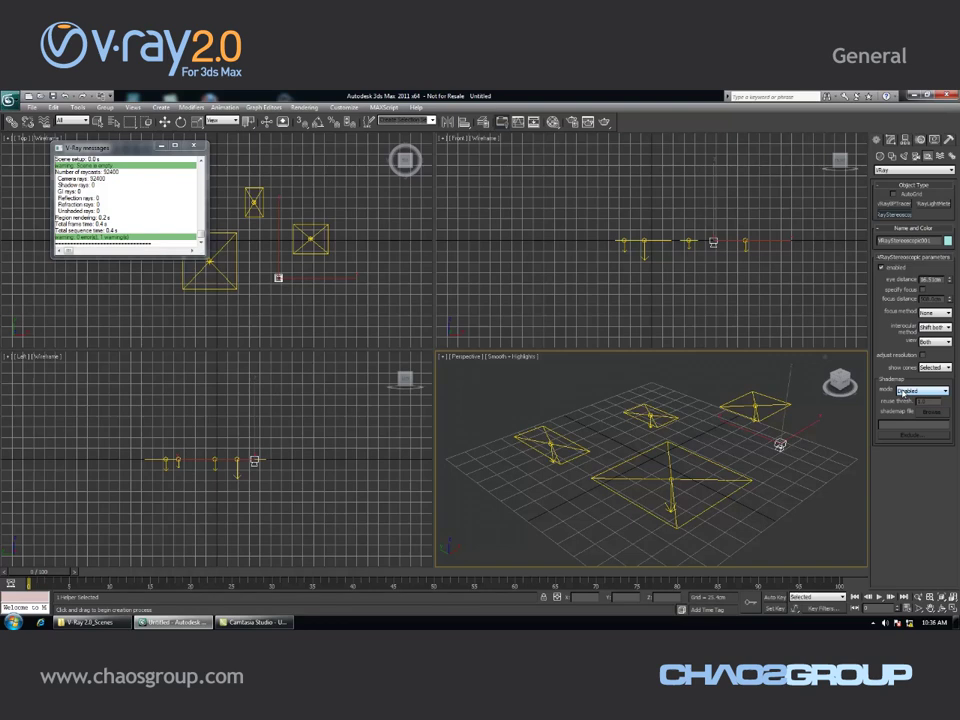
scroll(903, 392, "up", 1)
scroll(903, 392, "down", 1)
scroll(900, 394, "up", 1)
left_click(907, 391)
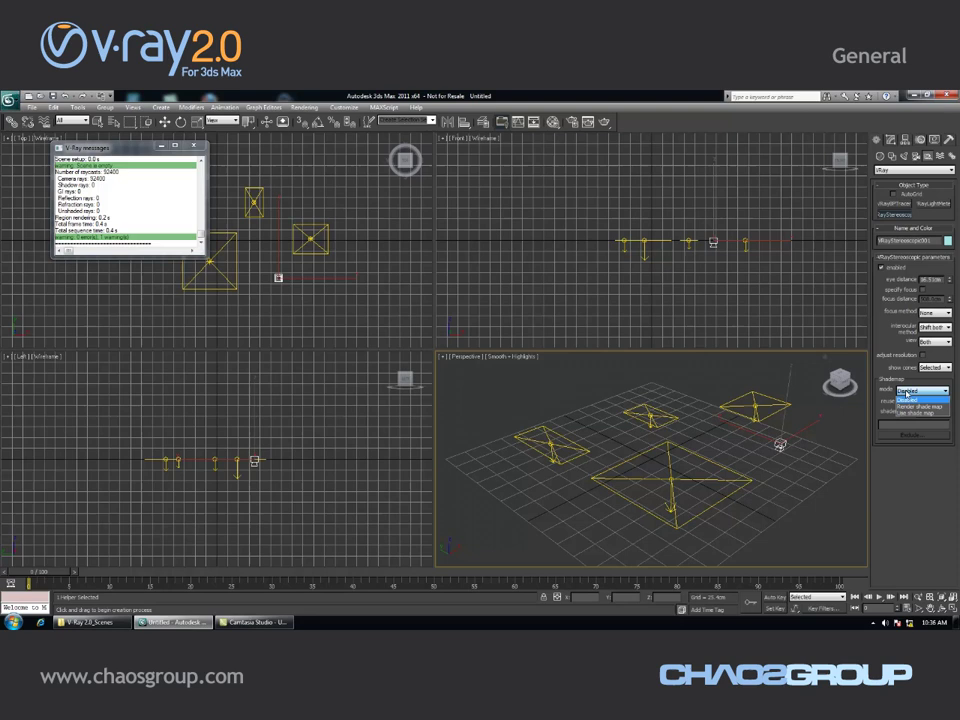
left_click(905, 398)
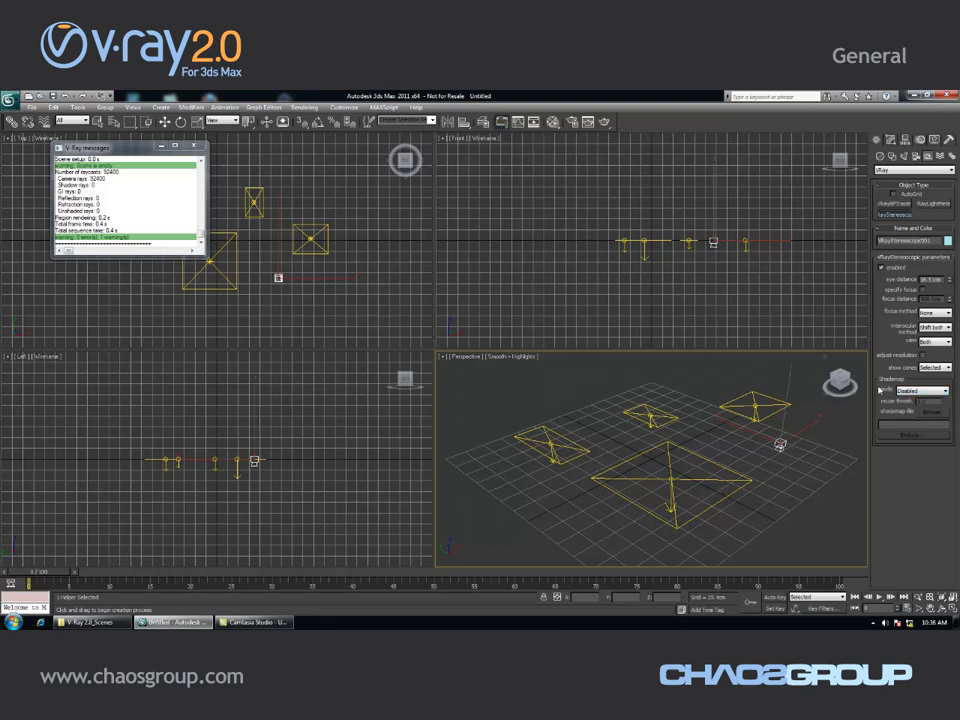
Set exposure control to VRay Exposure Control in Photographic mode
key("8")
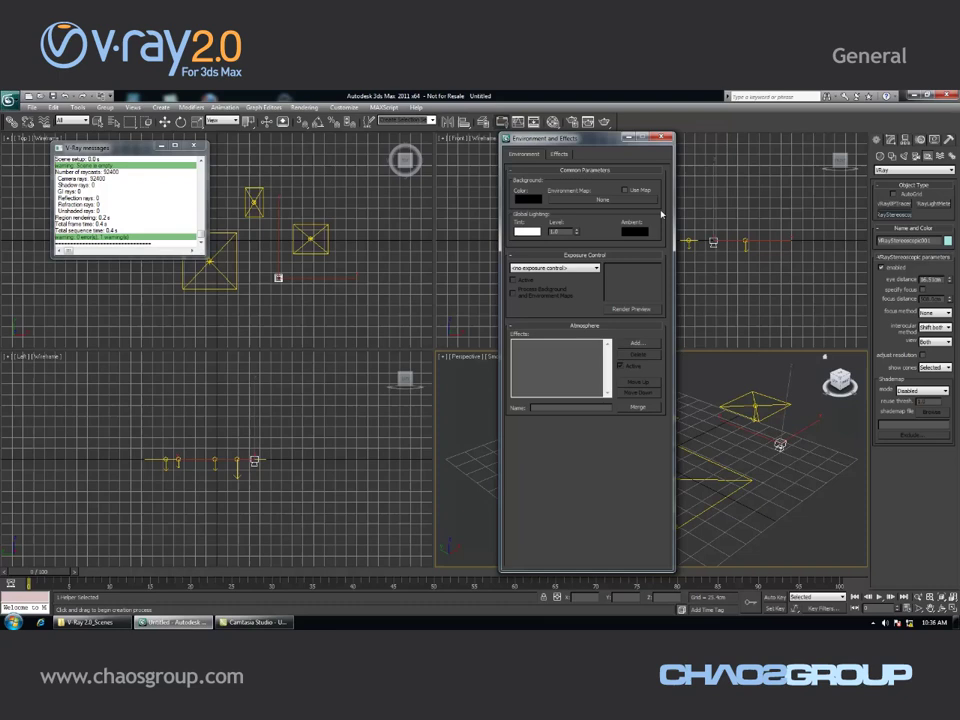
left_click_drag(567, 143, 645, 138)
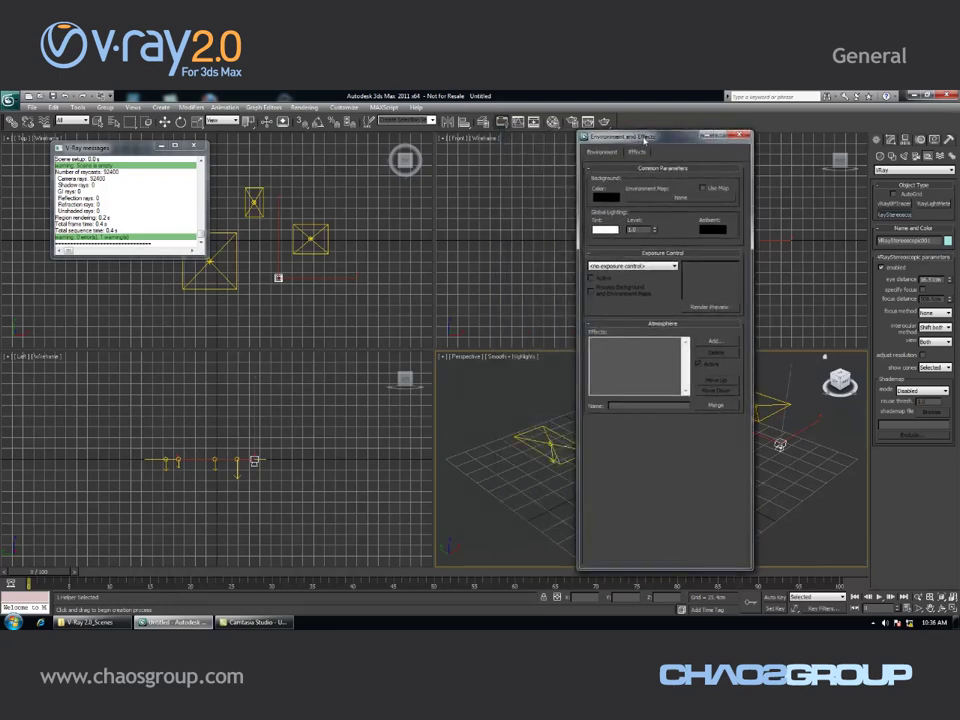
left_click(640, 266)
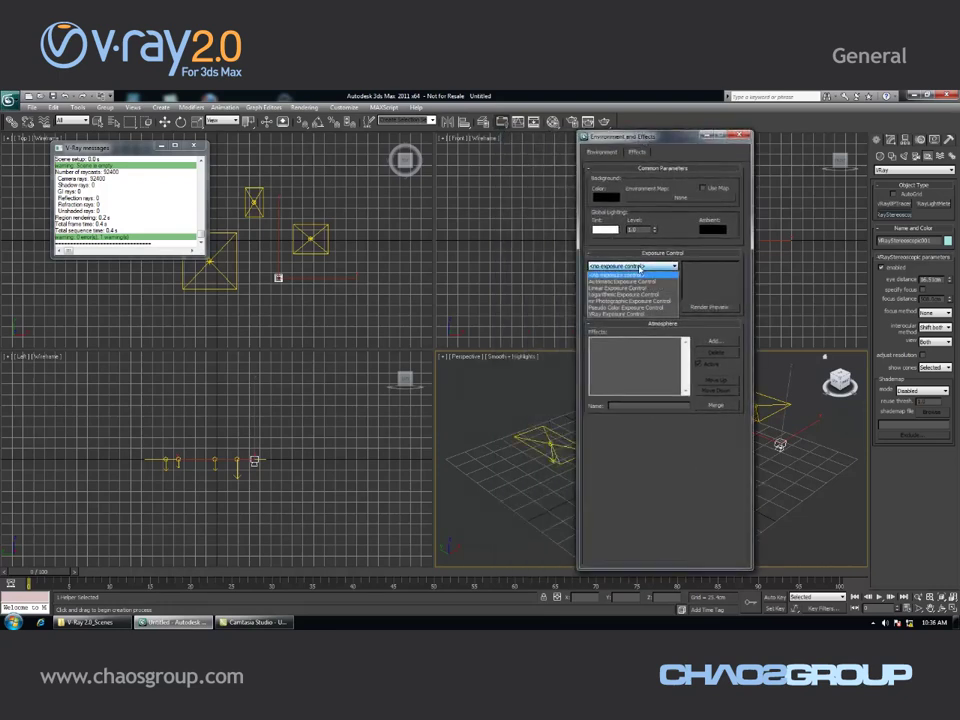
left_click(597, 315)
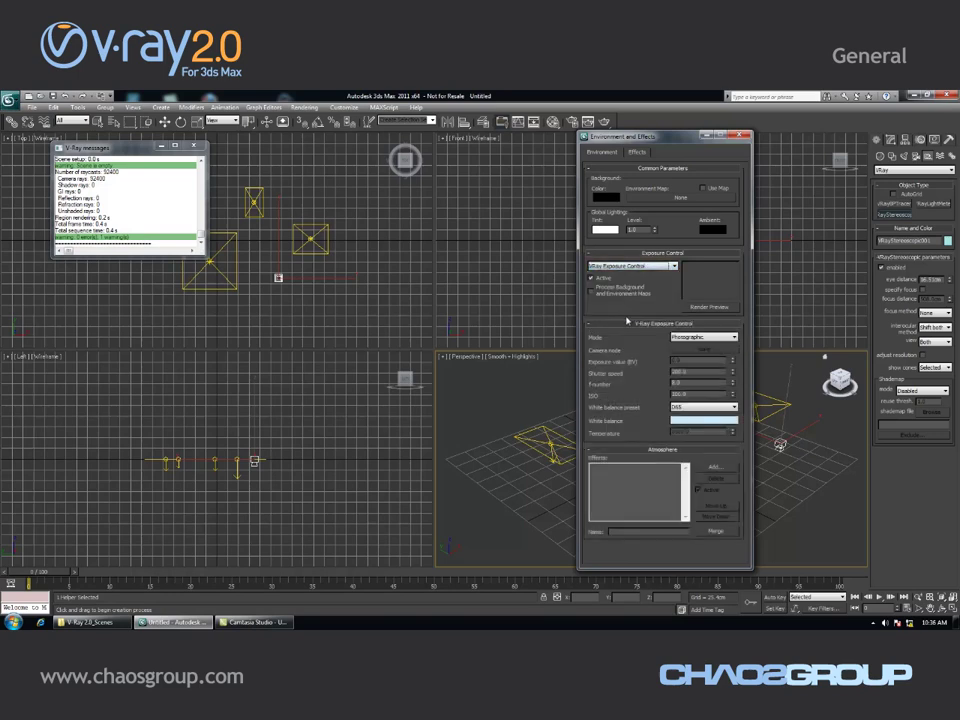
left_click(688, 338)
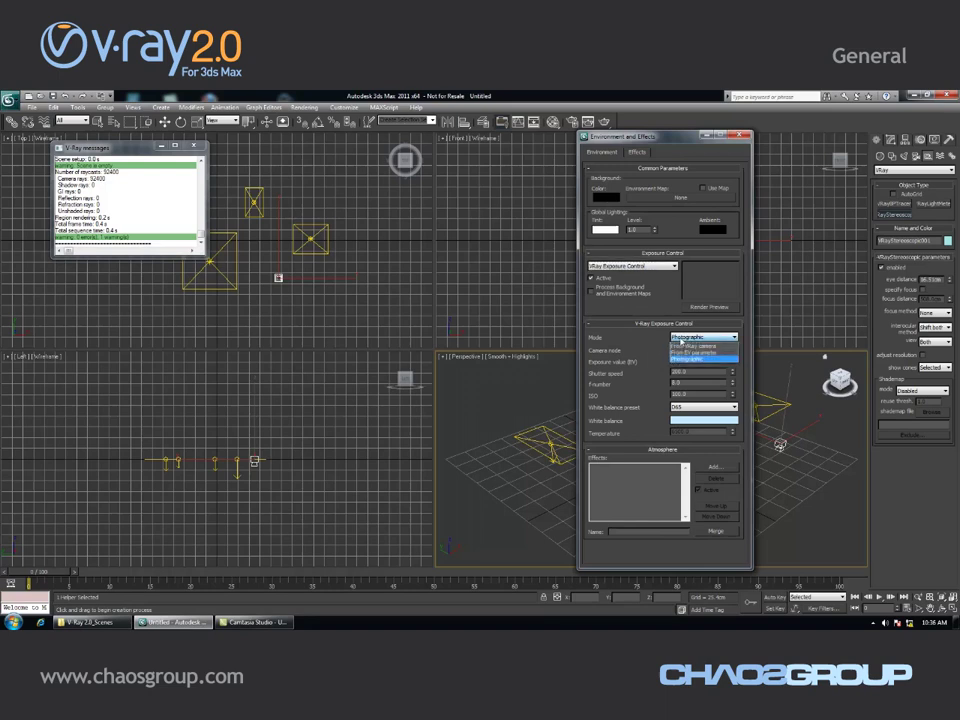
left_click(673, 339)
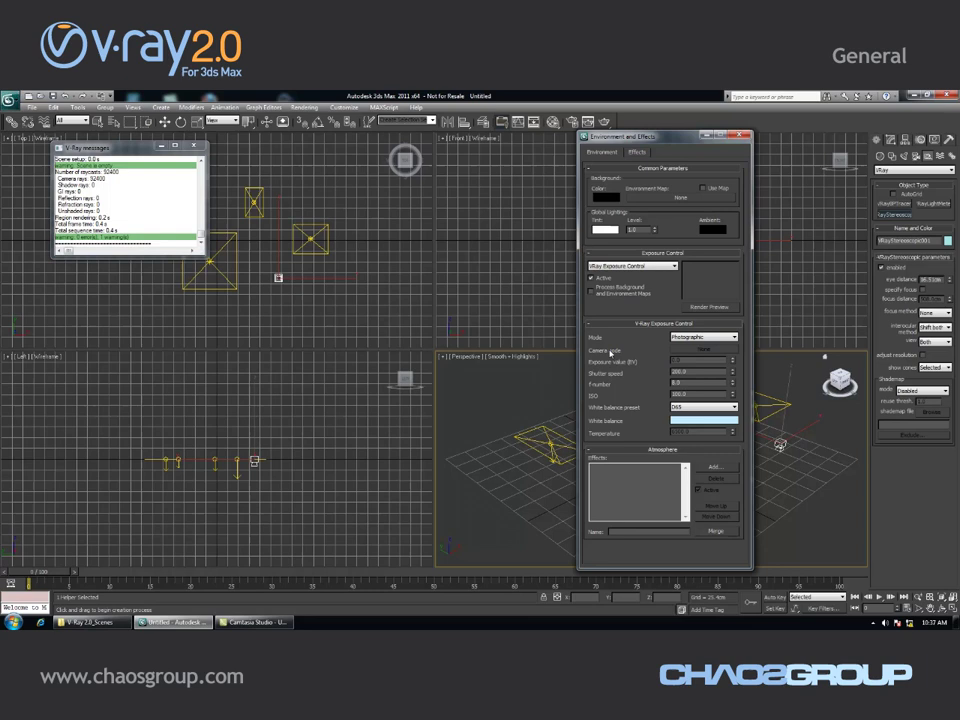
Inspect the shutter speed 200.0 and F-number 8.0 values
double_click(691, 372)
left_click_drag(681, 370, 698, 372)
double_click(697, 384)
key("shift+Tab")
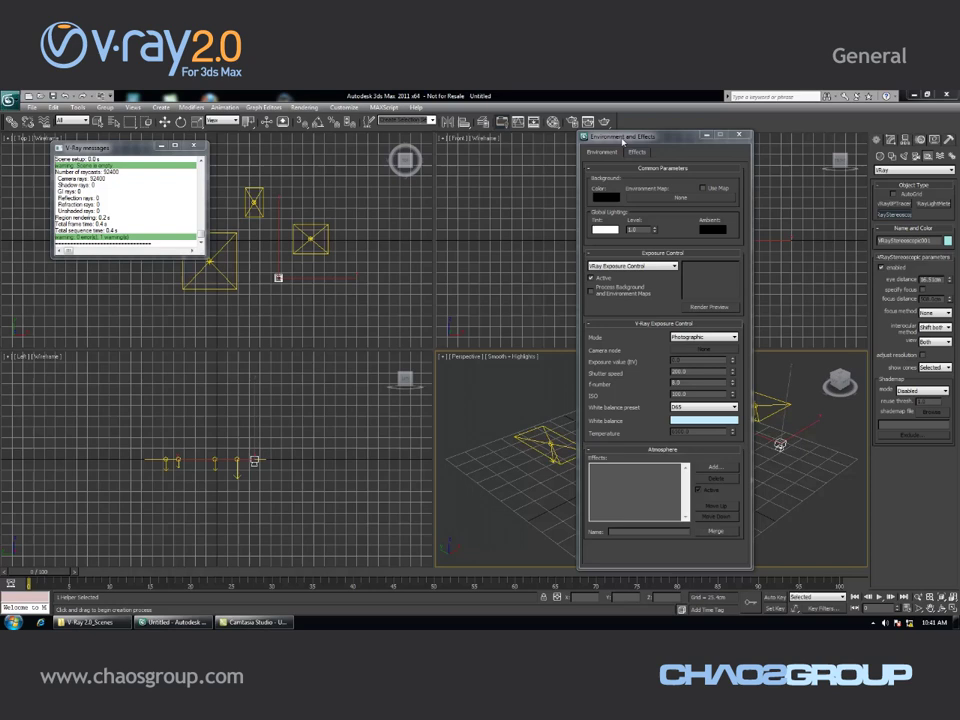
Add VRay Lens Effects on the Effects tab and scroll through its parameters
left_click_drag(623, 139, 578, 135)
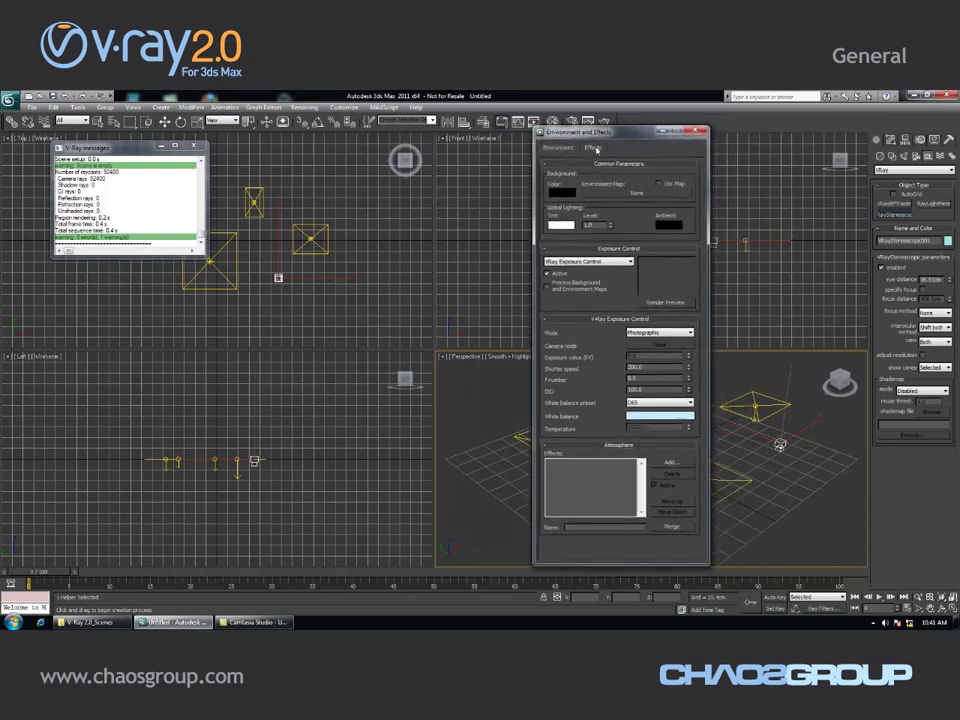
left_click(594, 148)
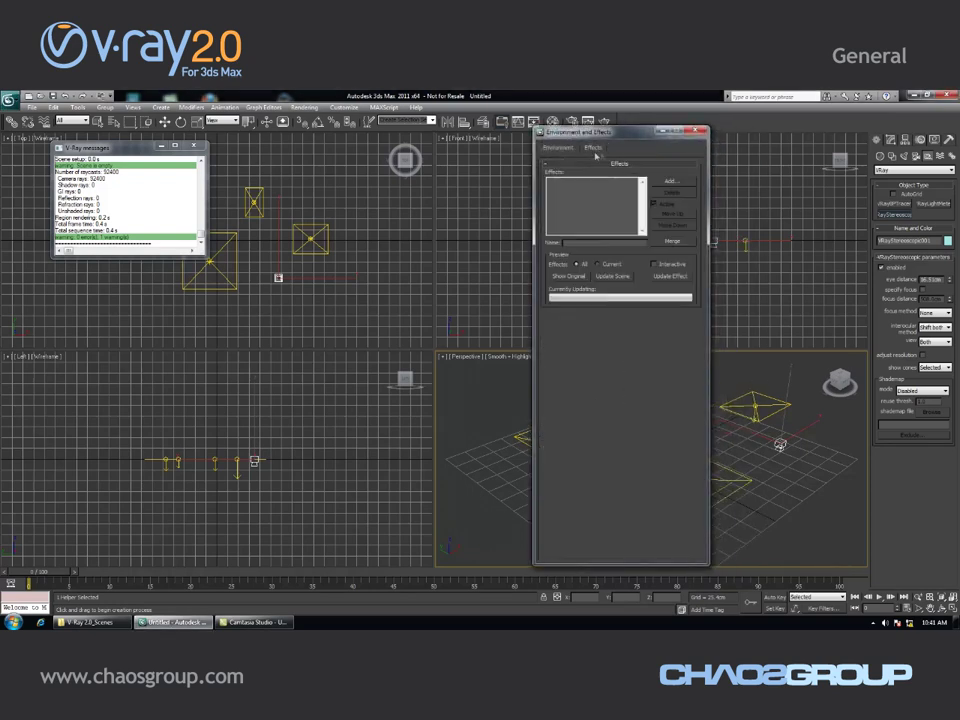
left_click(662, 181)
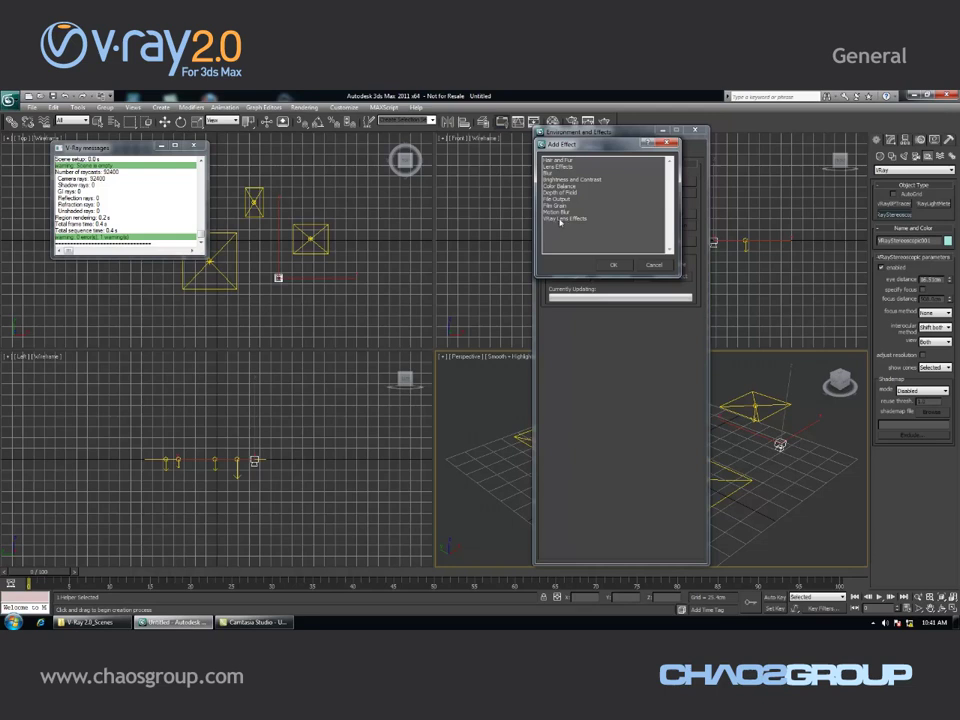
double_click(556, 218)
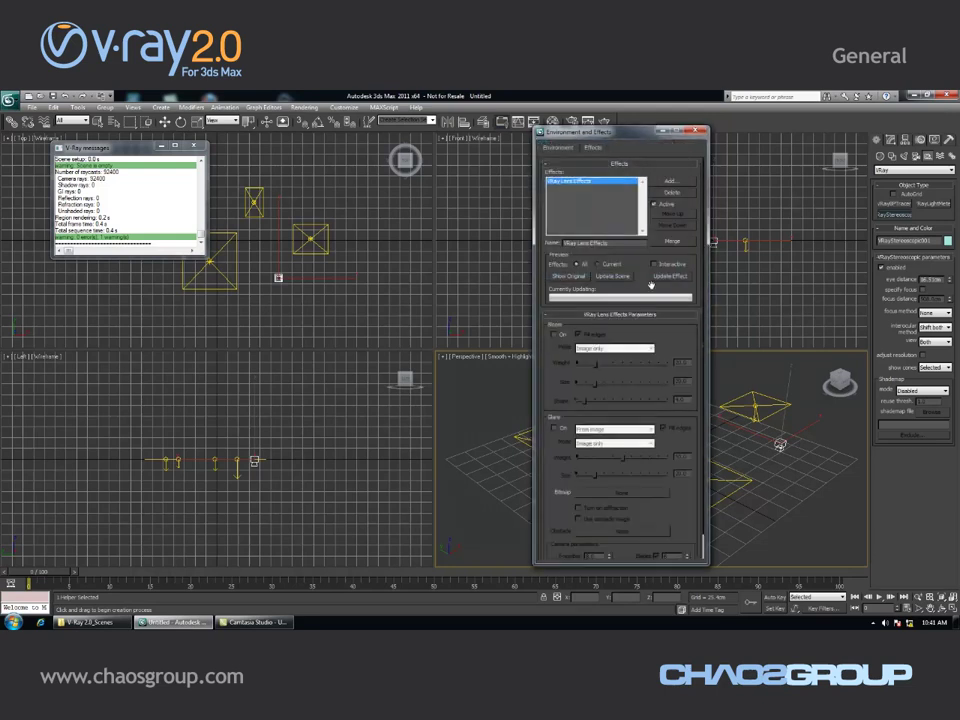
scroll(556, 347, "down", 1)
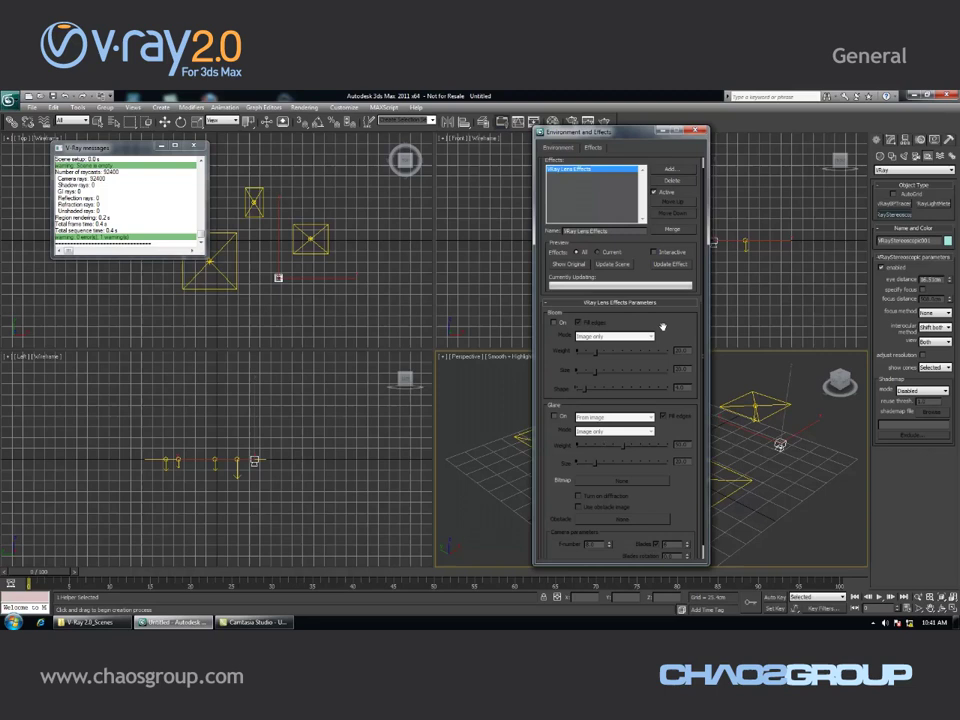
scroll(673, 325, "down", 1)
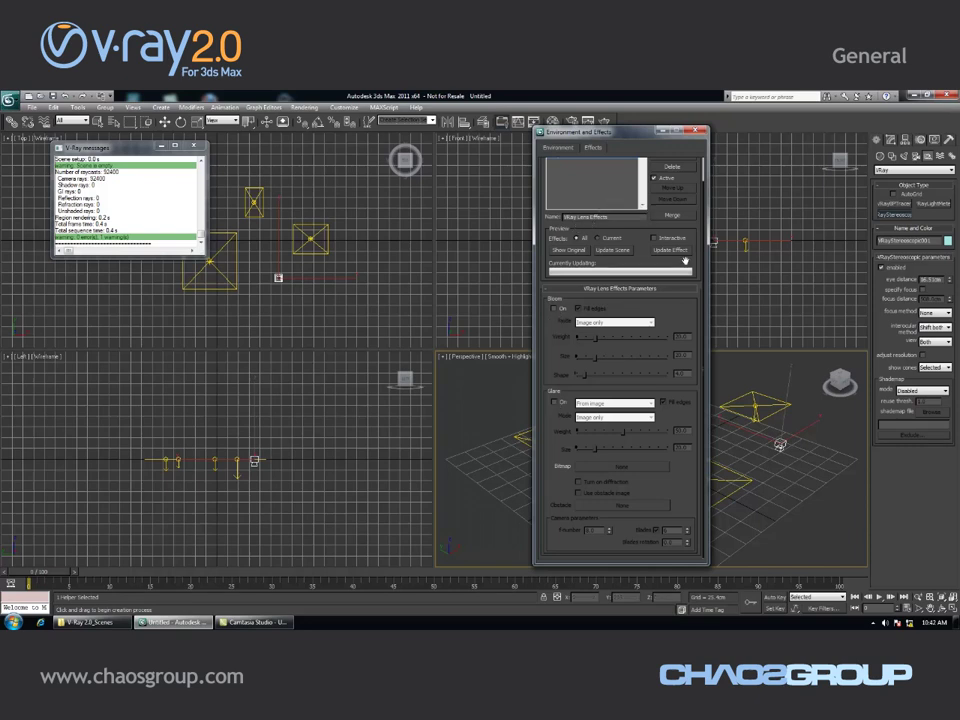
scroll(630, 204, "up", 1)
scroll(550, 364, "down", 1)
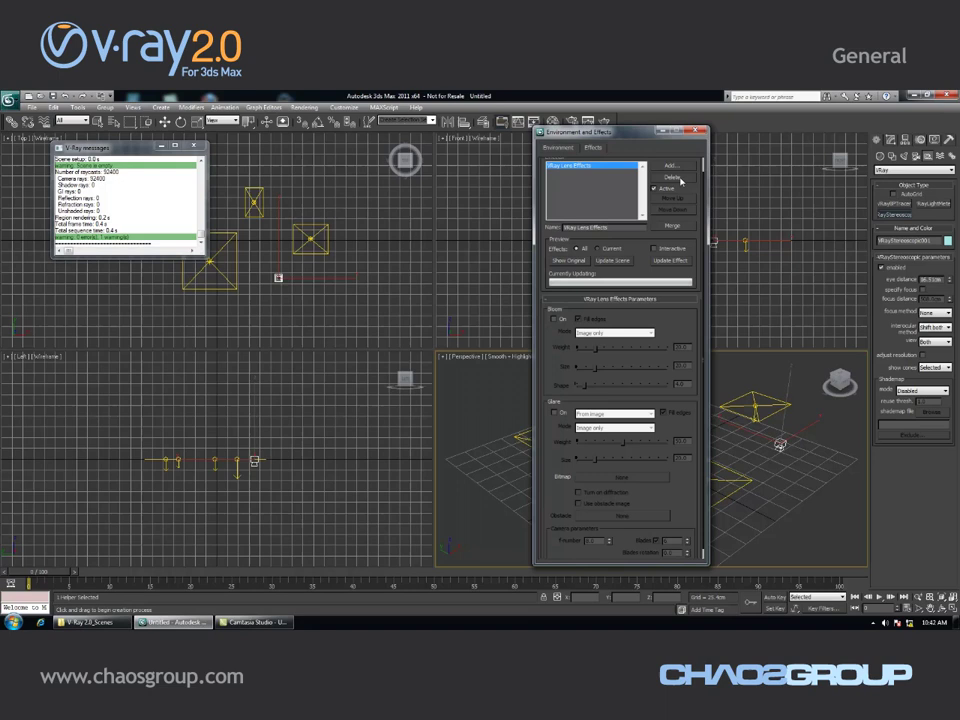
Close Environment and Effects and add a VRayDRBucket element under Render Elements
key("8")
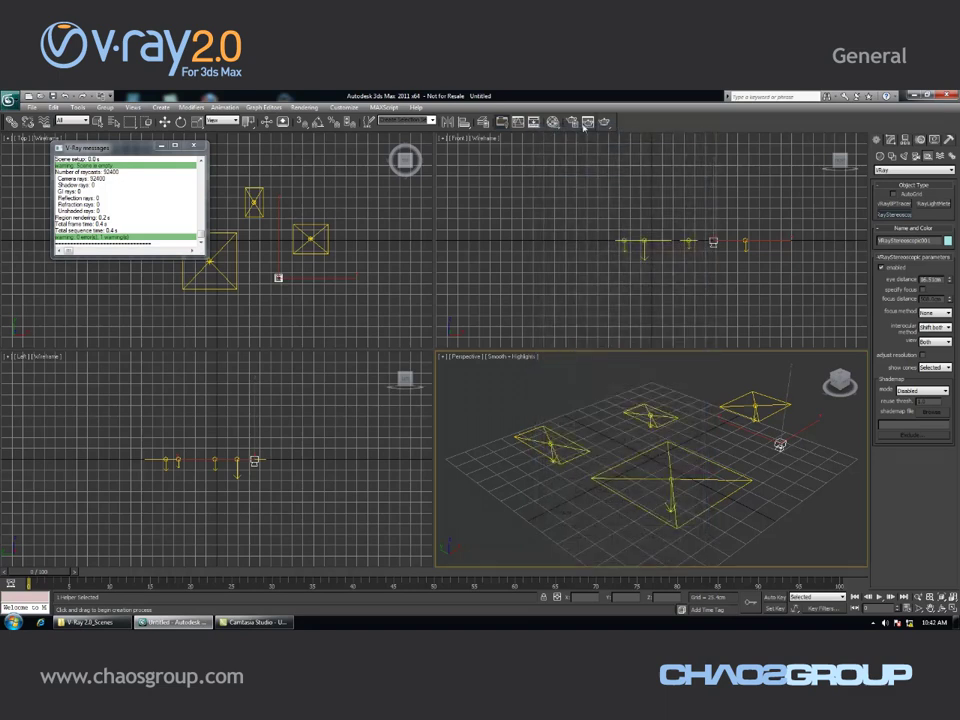
left_click(576, 125)
left_click(672, 141)
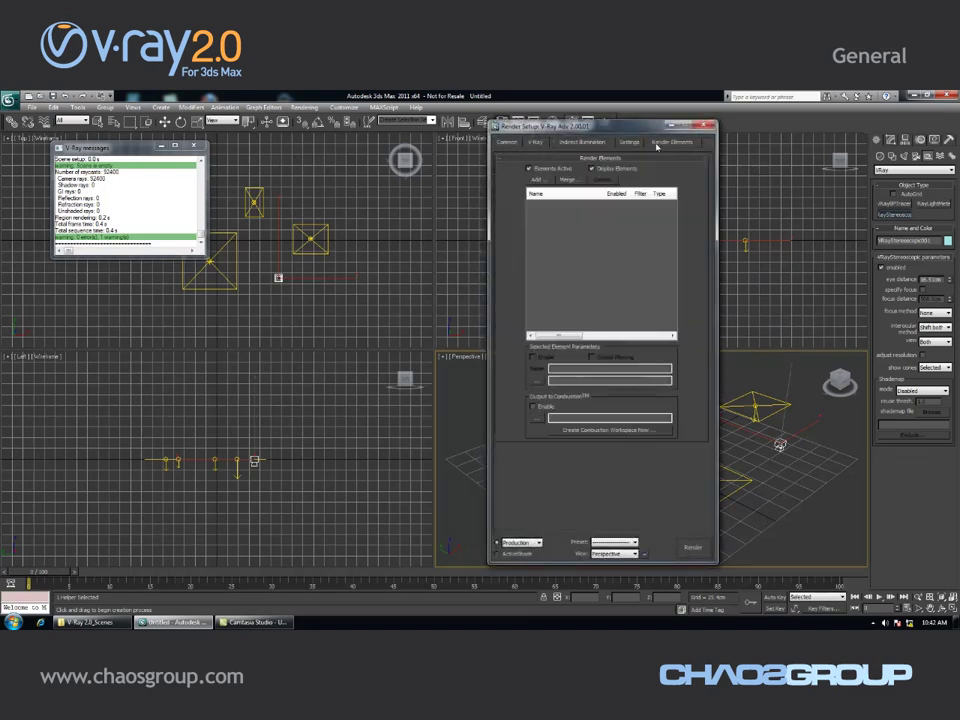
left_click(542, 183)
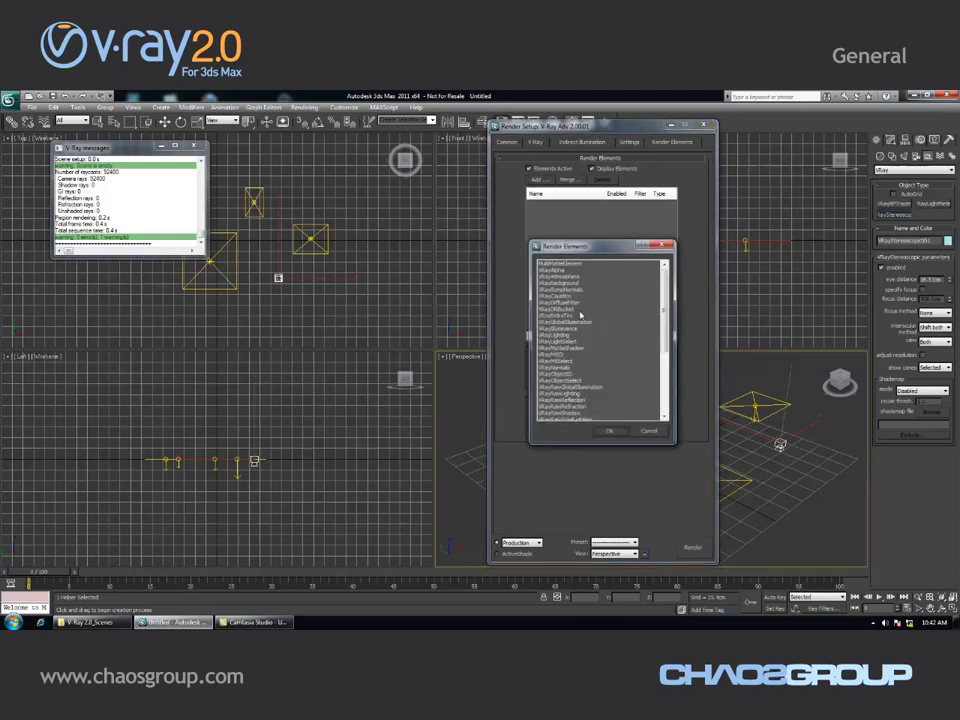
left_click(558, 310)
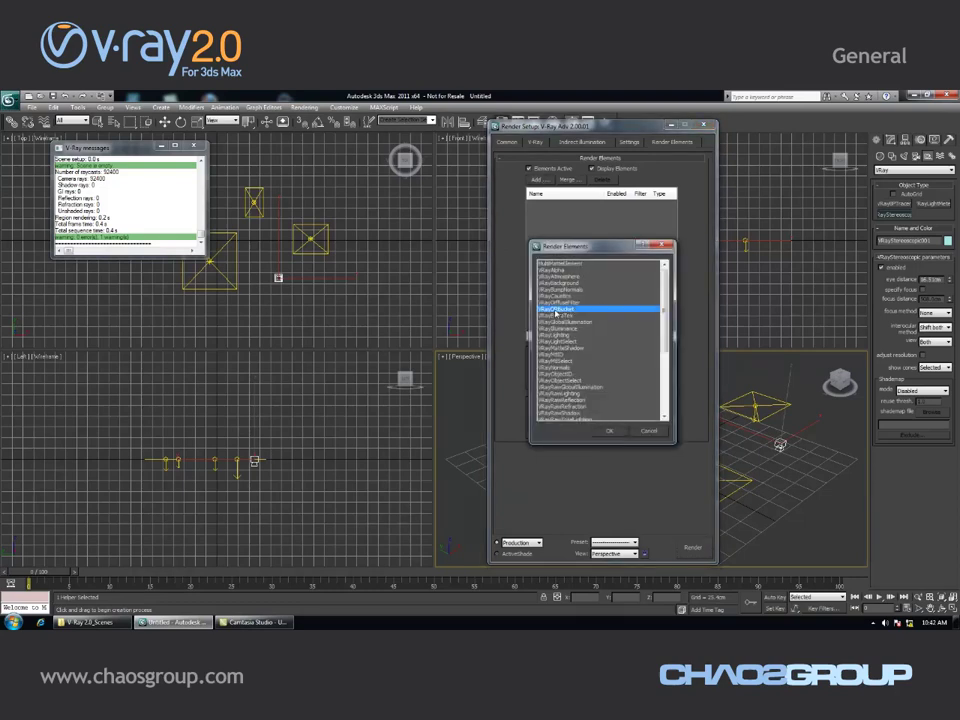
double_click(556, 311)
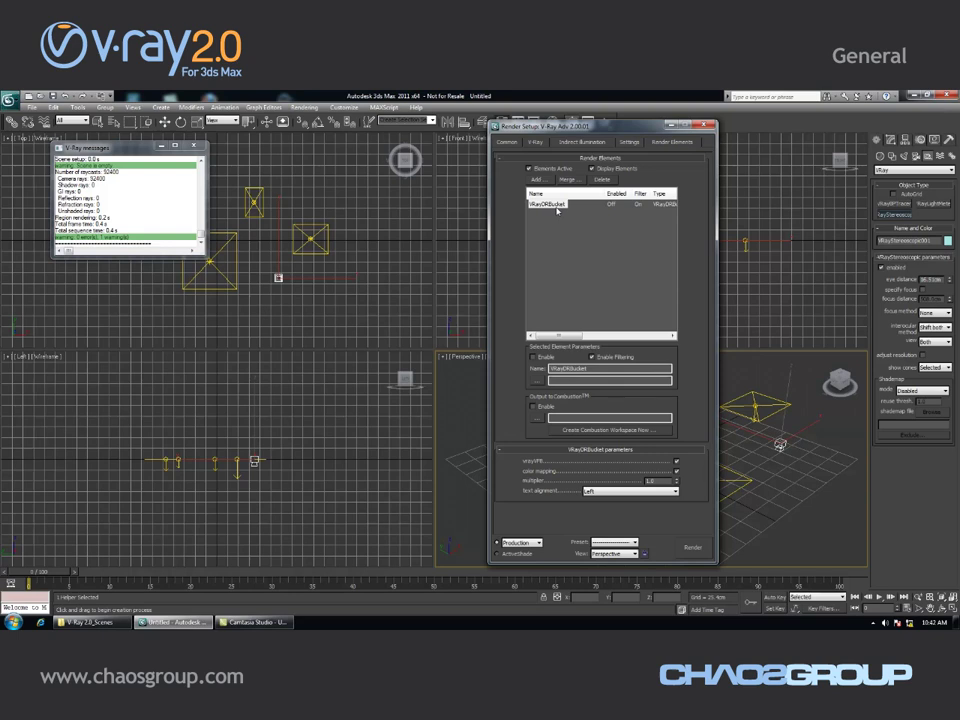
Add a VRayLightSelect render element and scroll through its empty Lights list
left_click(541, 181)
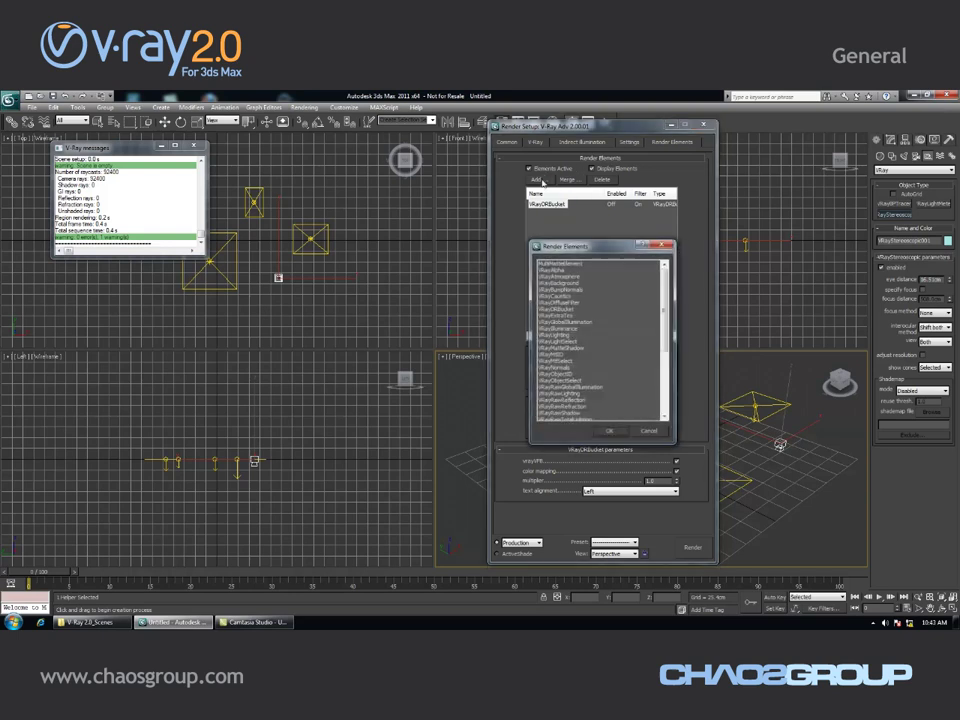
double_click(573, 341)
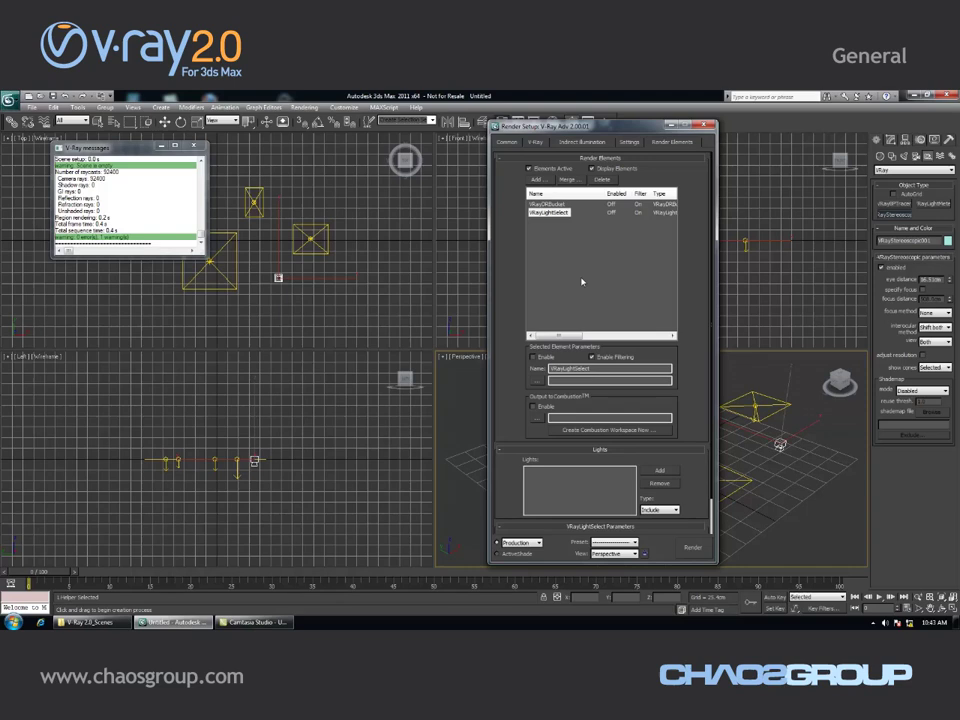
scroll(540, 438, "down", 1)
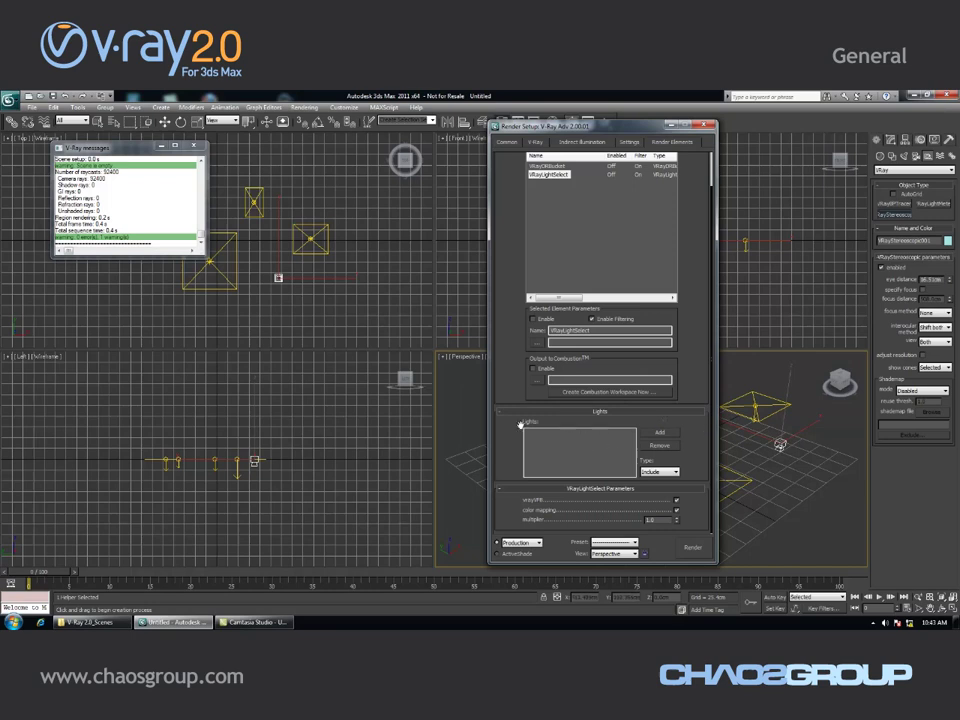
scroll(508, 330, "up", 2)
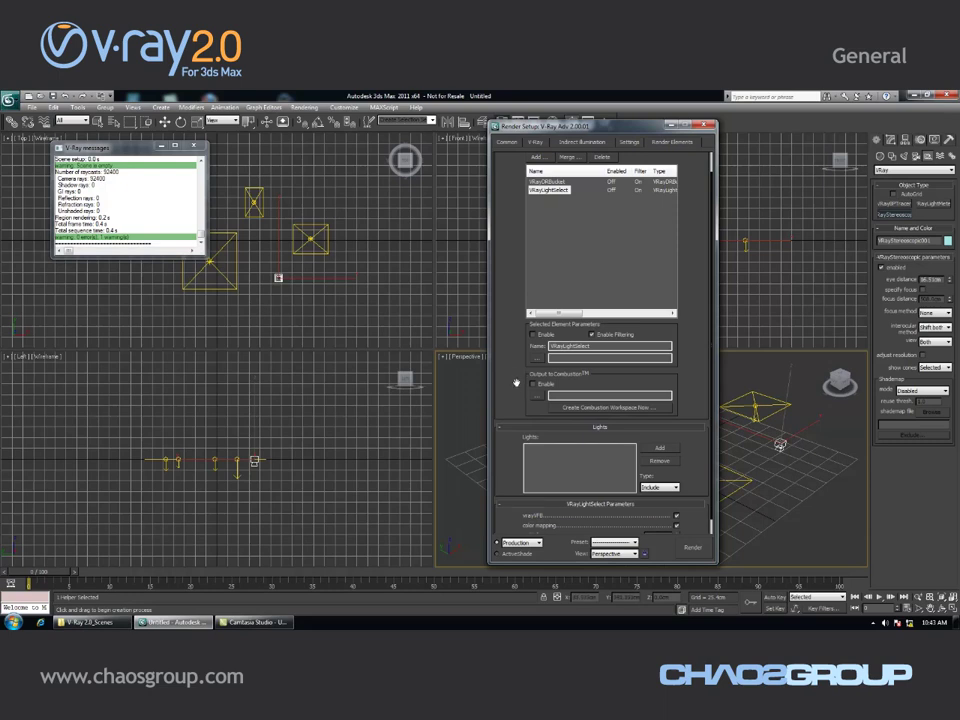
scroll(512, 370, "down", 2)
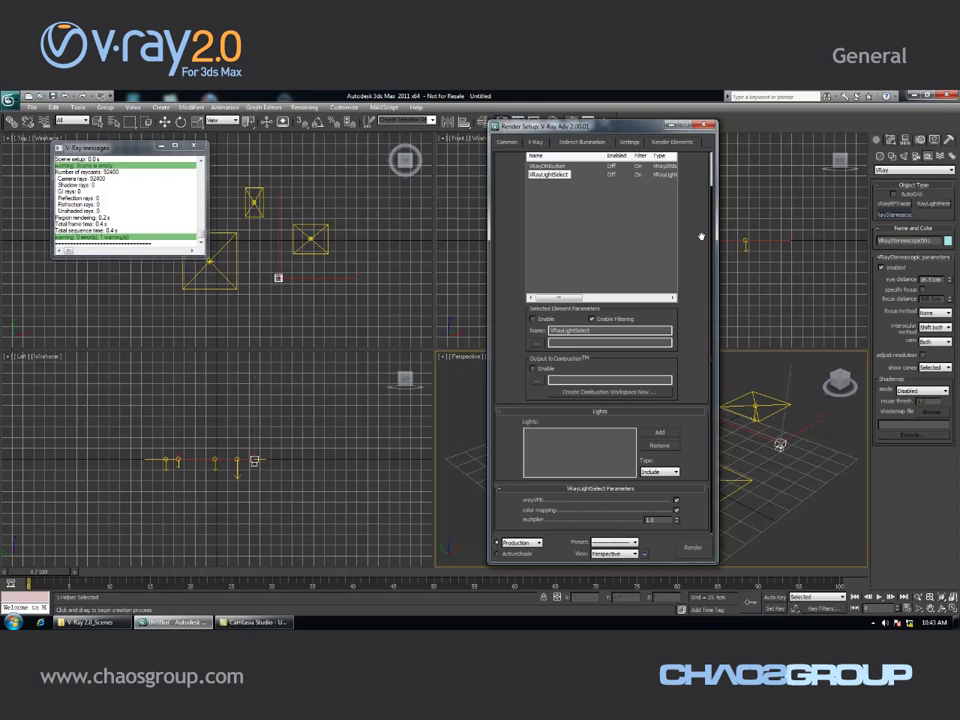
Close Render Setup and move the Material Editor over the right-hand viewports
key("F10")
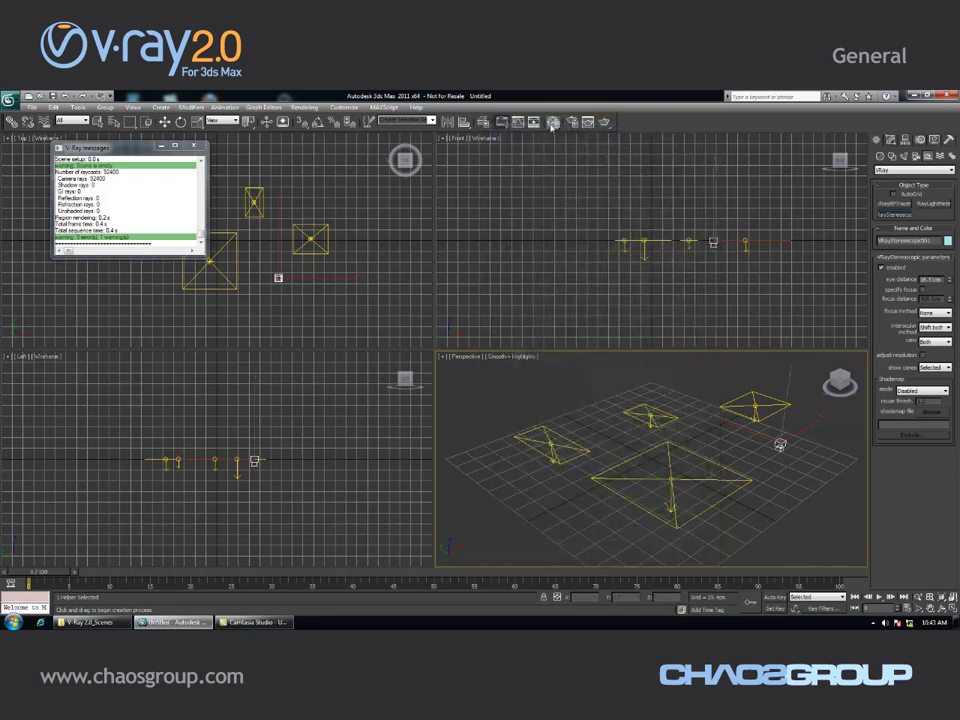
key("m")
left_click_drag(190, 120, 727, 152)
Load a VRayMultiSubTex map into the first slot, keeping Face material ID as ID source
left_click(650, 292)
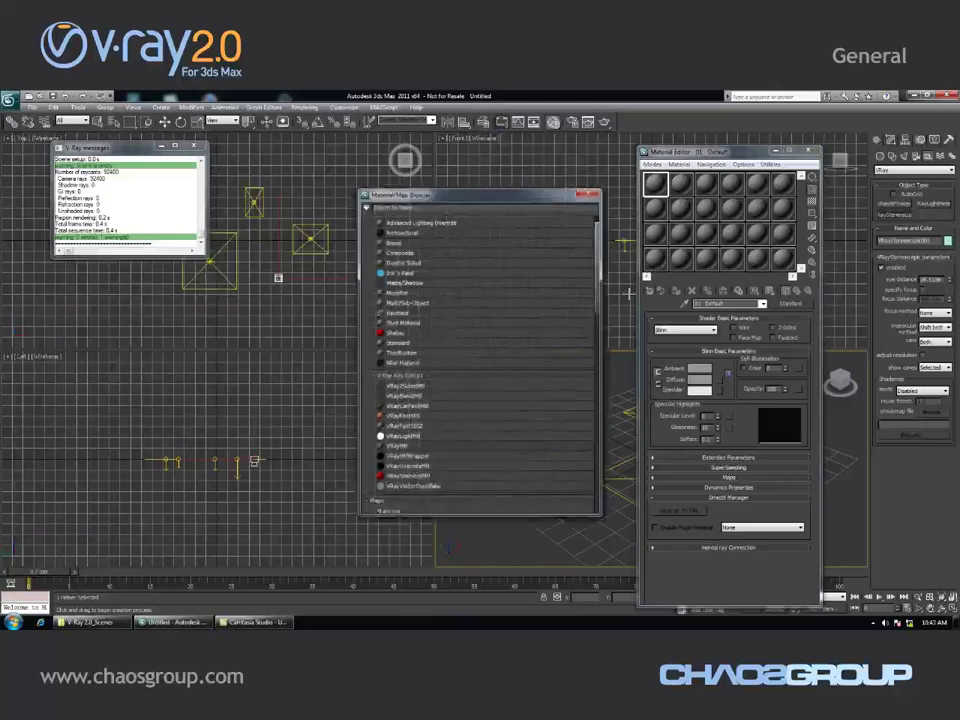
scroll(590, 471, "down", 10)
scroll(590, 471, "down", 3)
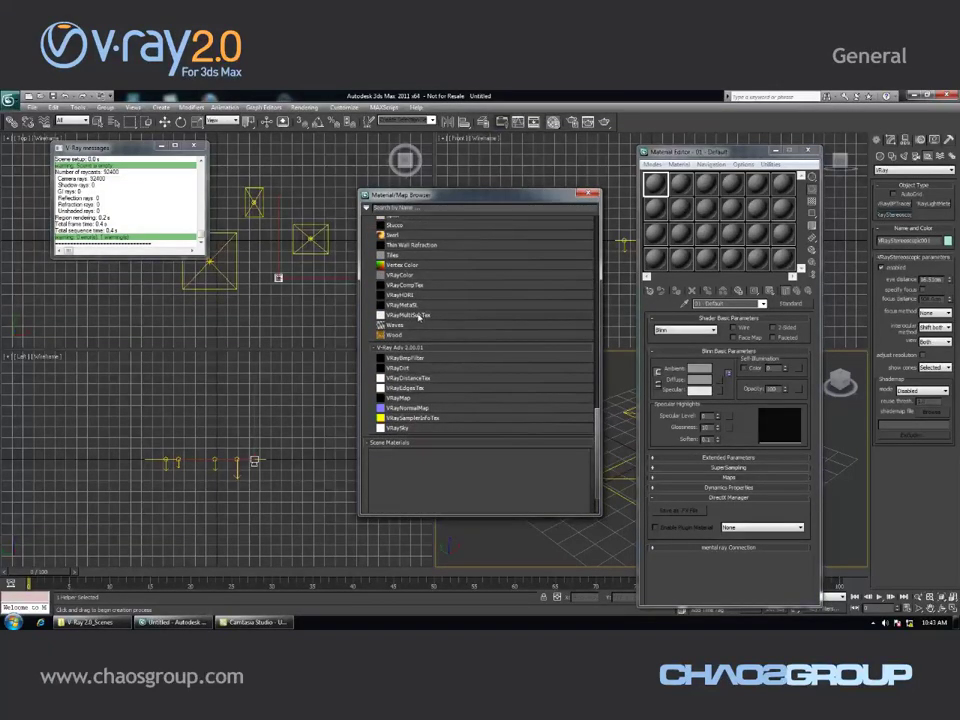
double_click(407, 316)
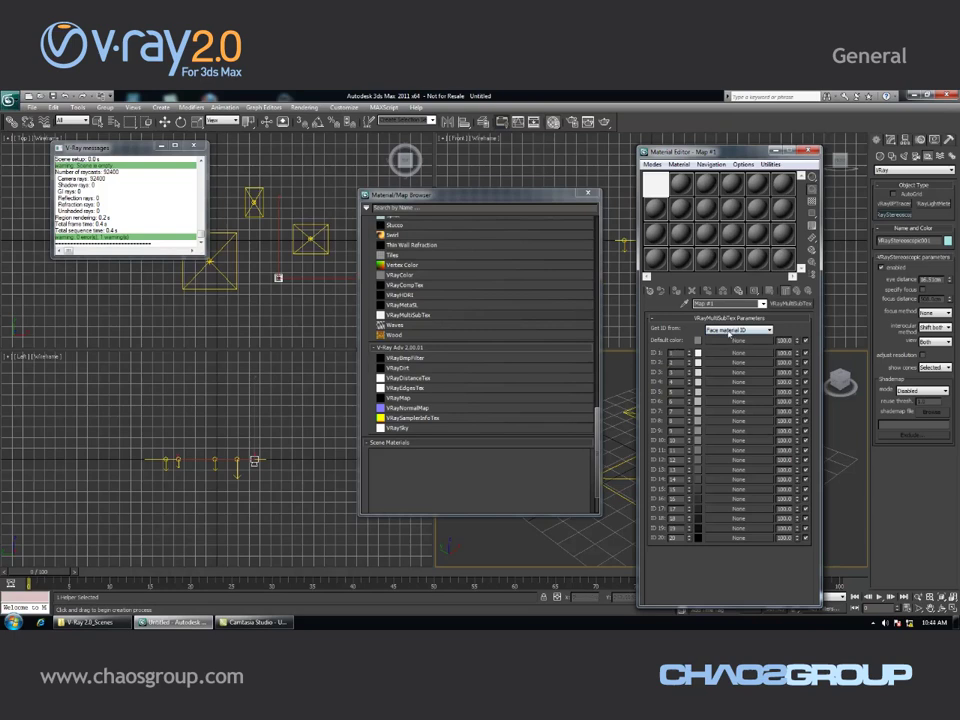
left_click(725, 329)
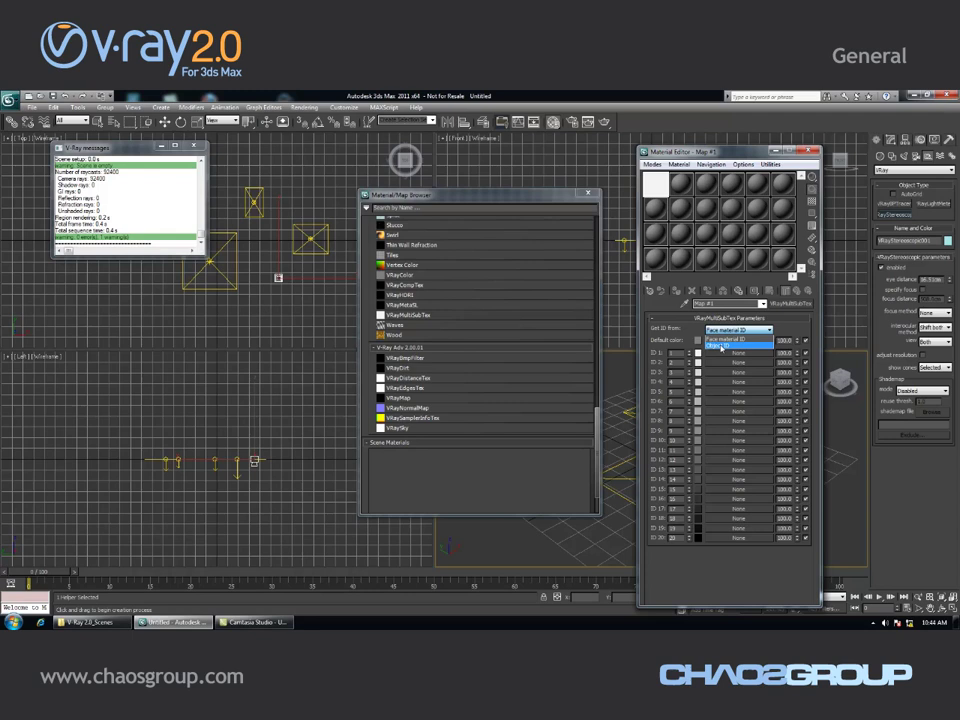
left_click(725, 339)
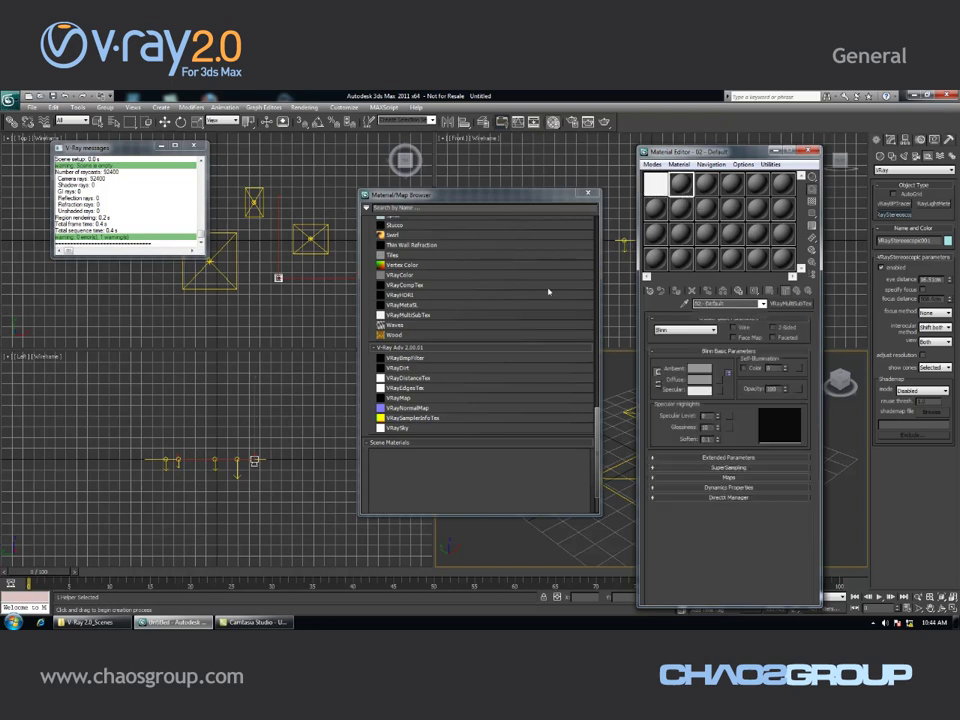
Load a VRayDistanceTex map (distance 25.4cm) into the second slot, leaving its objects list empty
double_click(420, 380)
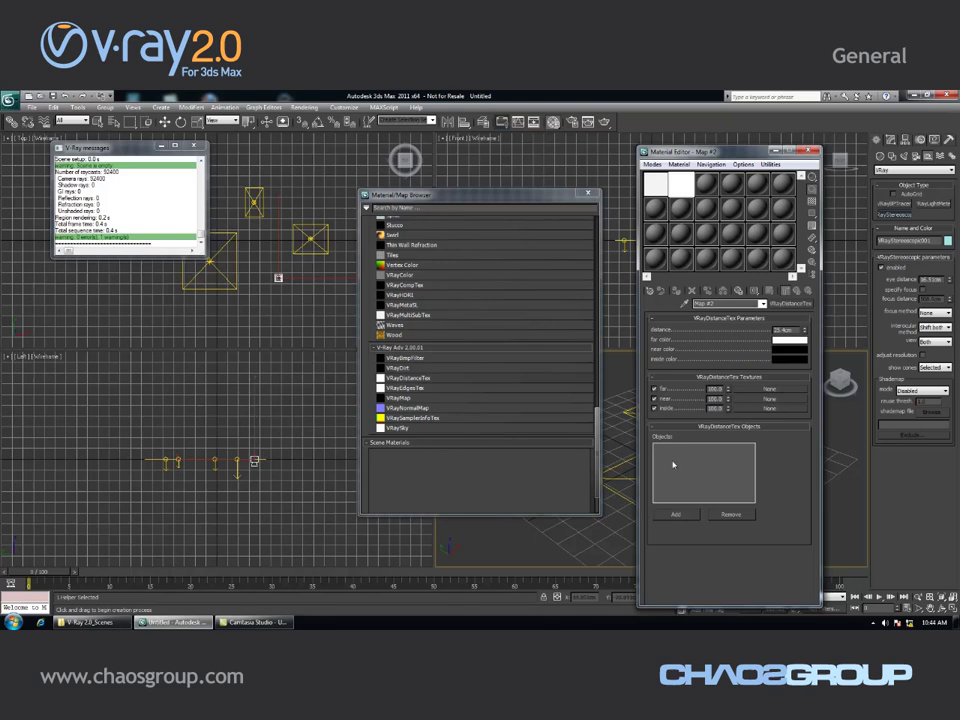
left_click(684, 515)
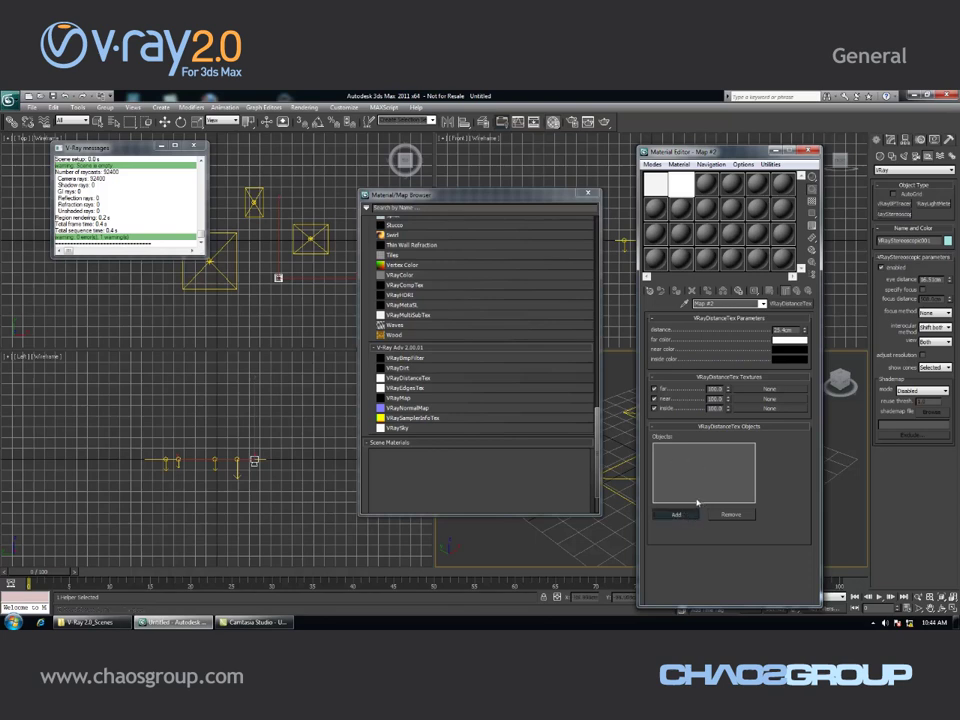
key("w")
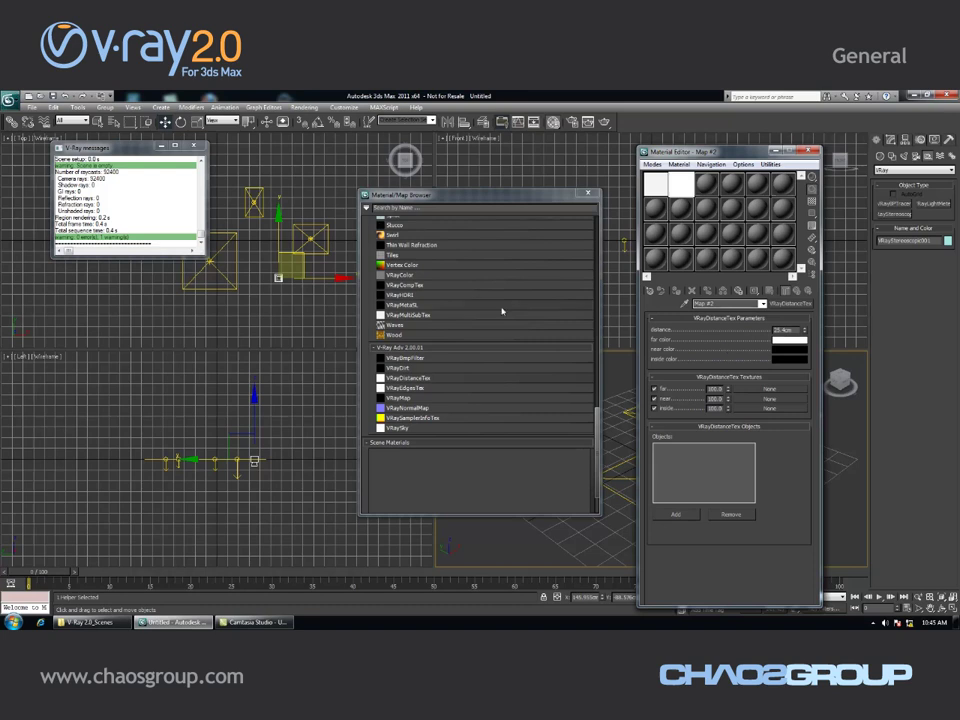
Make the third sample slot active and assign it a VRayMtl
left_click(706, 183)
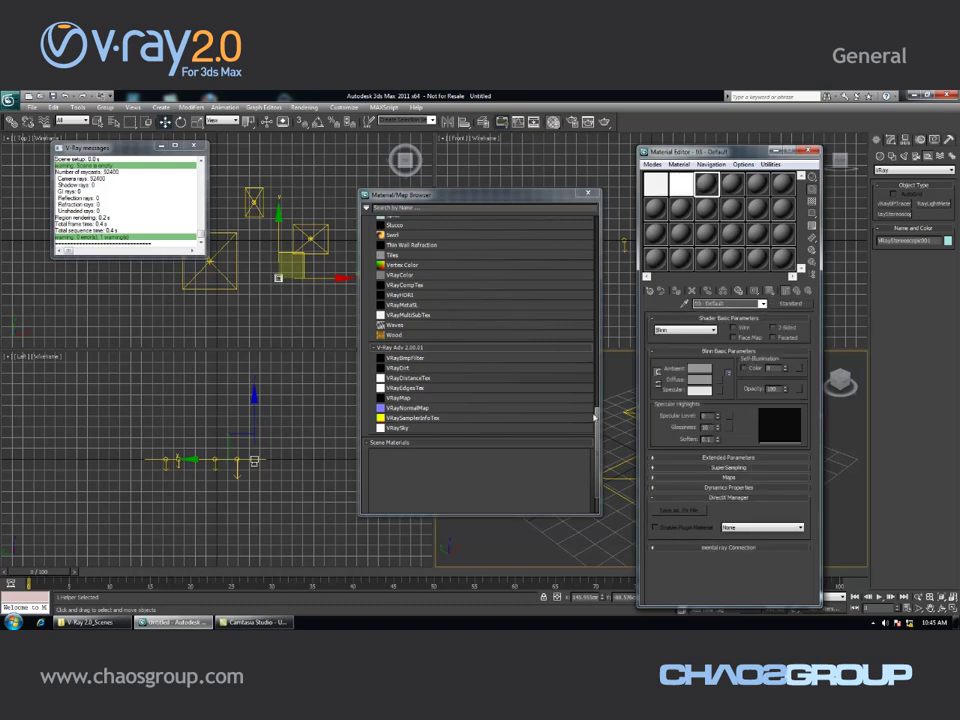
scroll(599, 383, "up", 5)
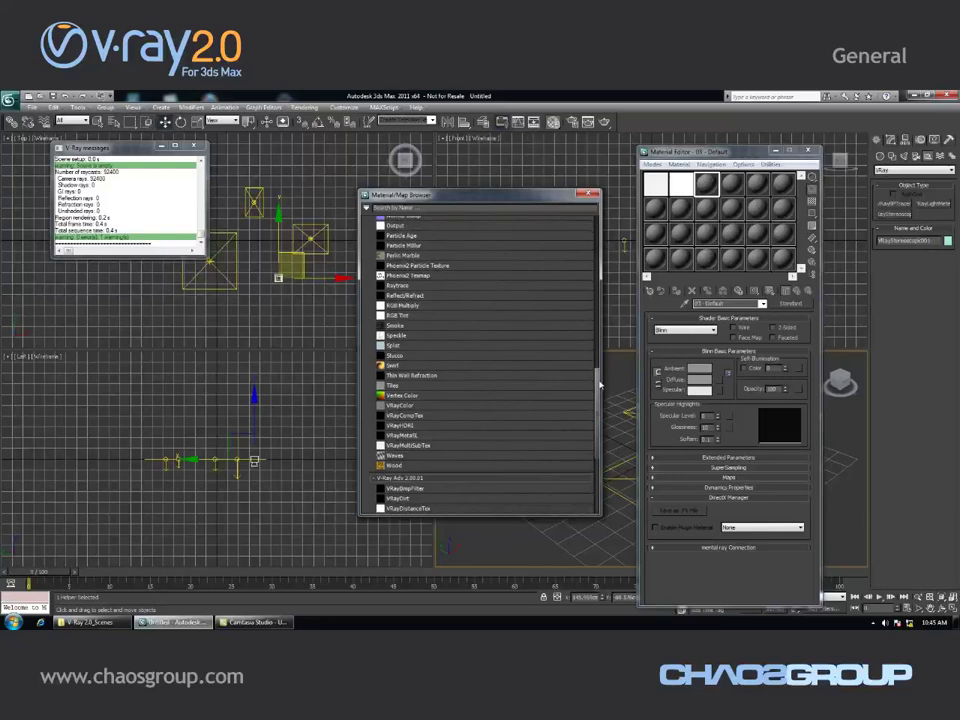
scroll(599, 383, "up", 12)
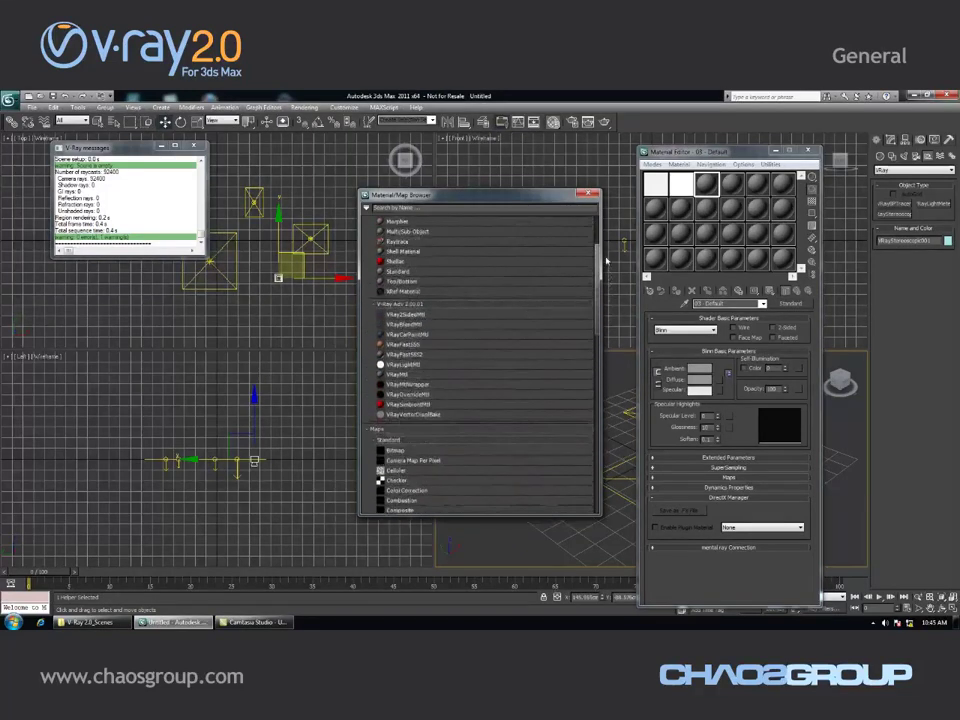
double_click(464, 380)
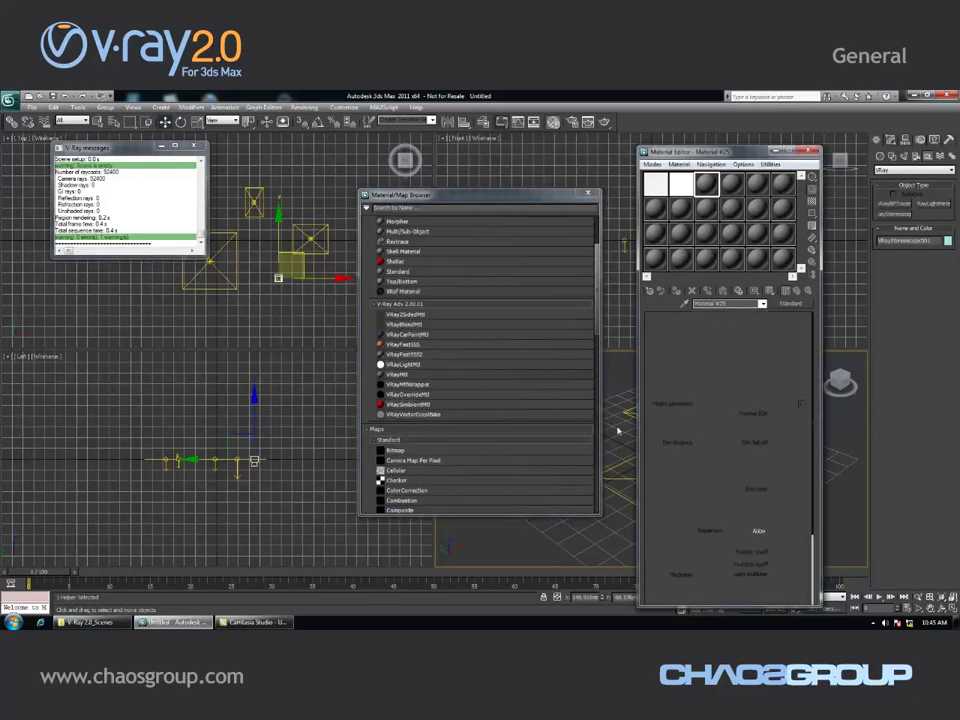
scroll(662, 441, "down", 3)
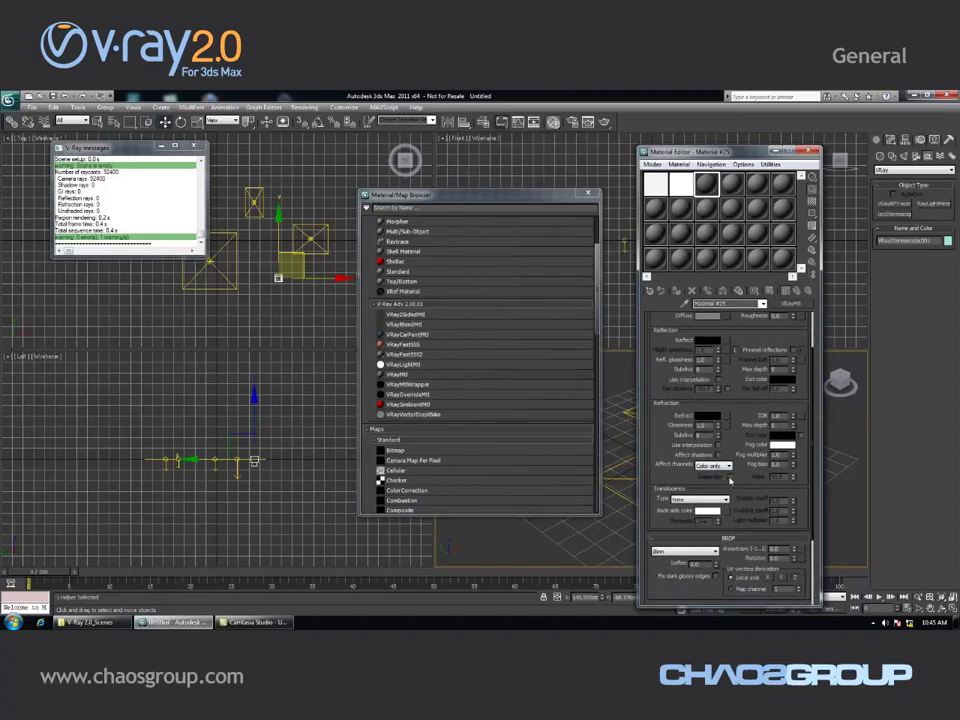
Enable refraction dispersion and confirm an Abbe value of 50.0
left_click(731, 477)
left_click(731, 477)
scroll(740, 477, "down", 1)
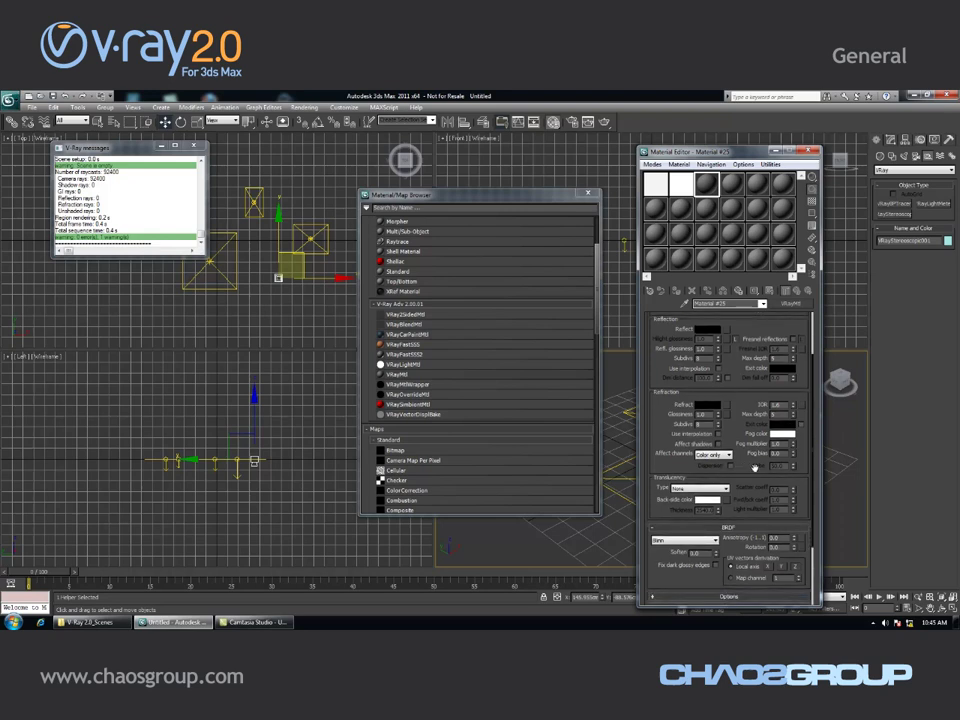
left_click(731, 466)
left_click_drag(737, 466, 741, 447)
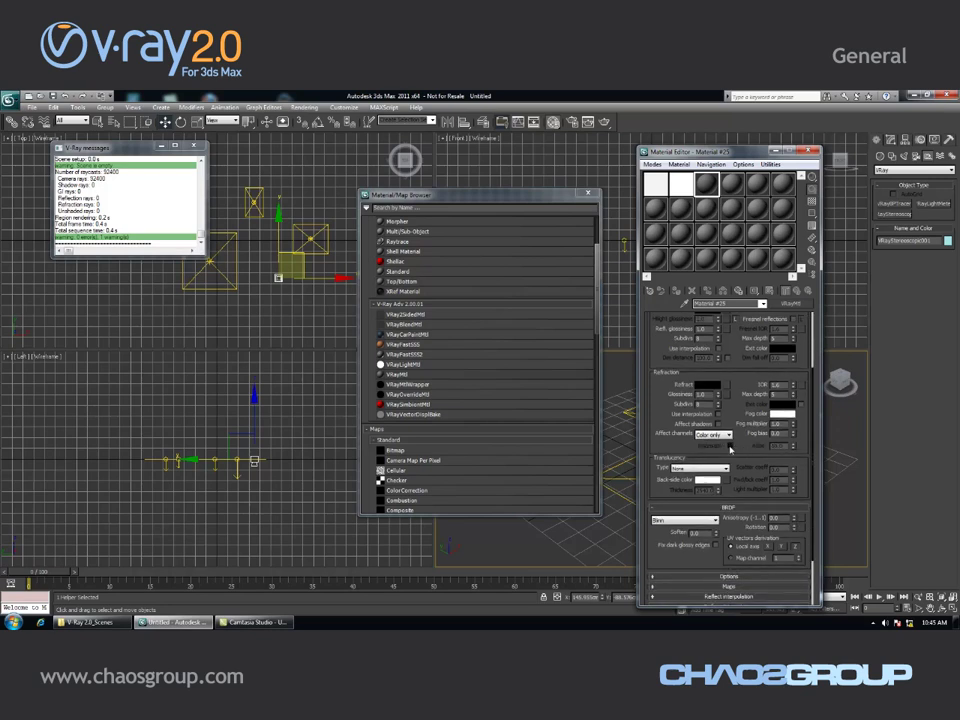
double_click(781, 446)
key("Return")
scroll(745, 459, "up", 1)
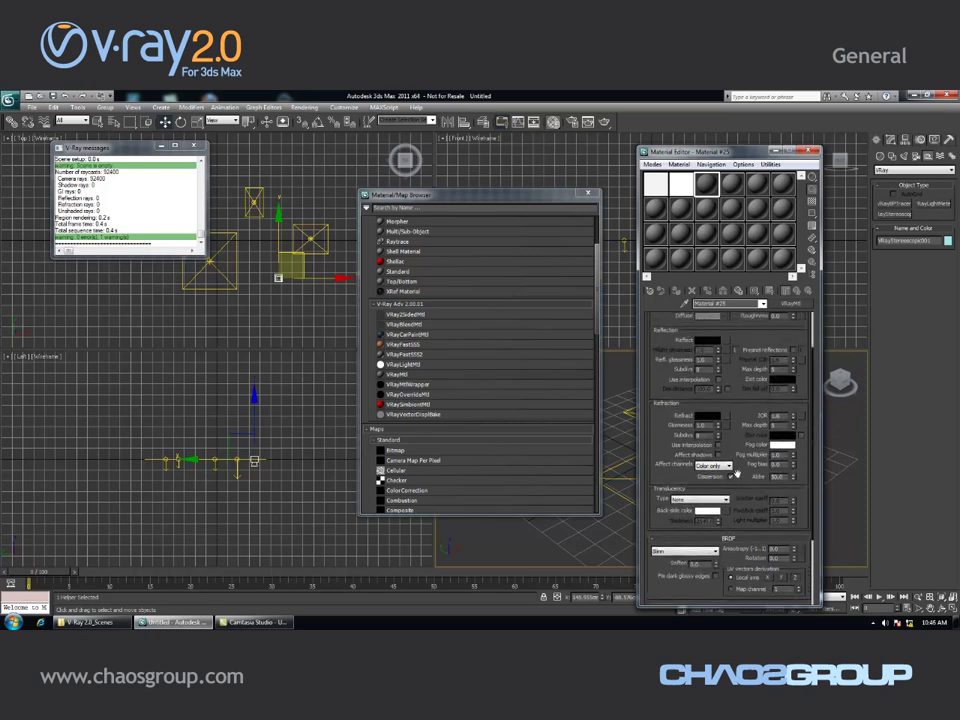
scroll(745, 460, "up", 1)
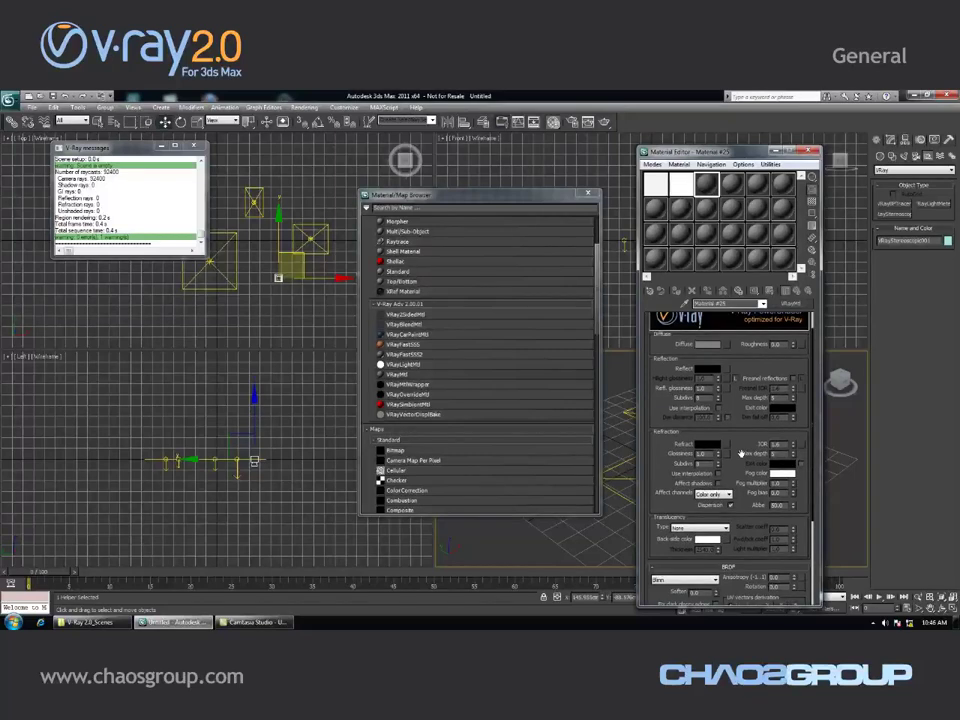
scroll(741, 458, "down", 1)
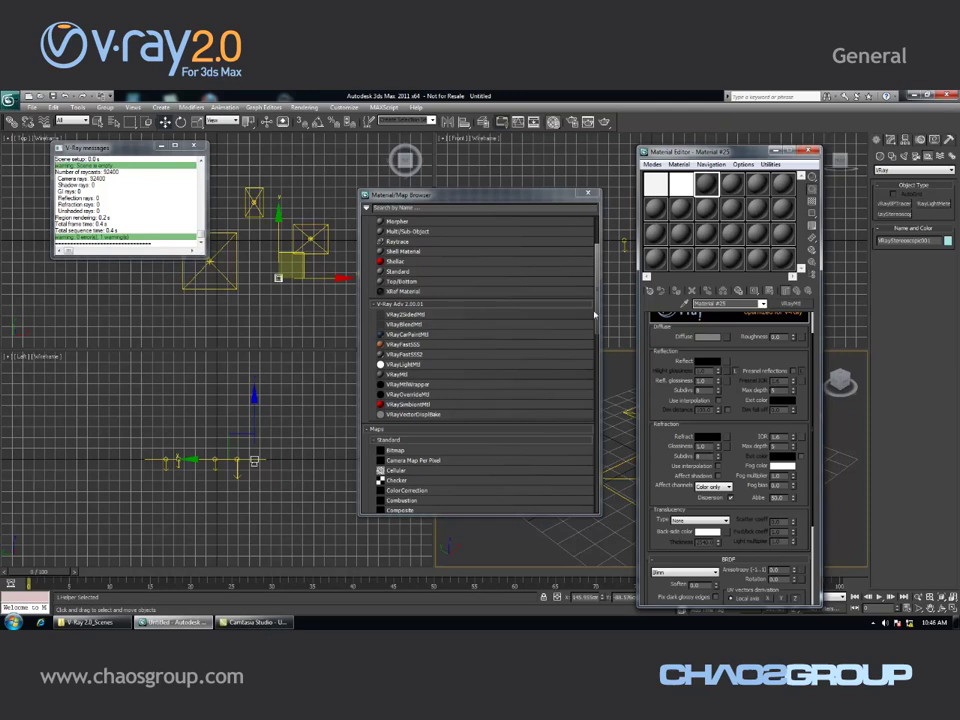
scroll(597, 295, "up", 5)
scroll(597, 292, "up", 1)
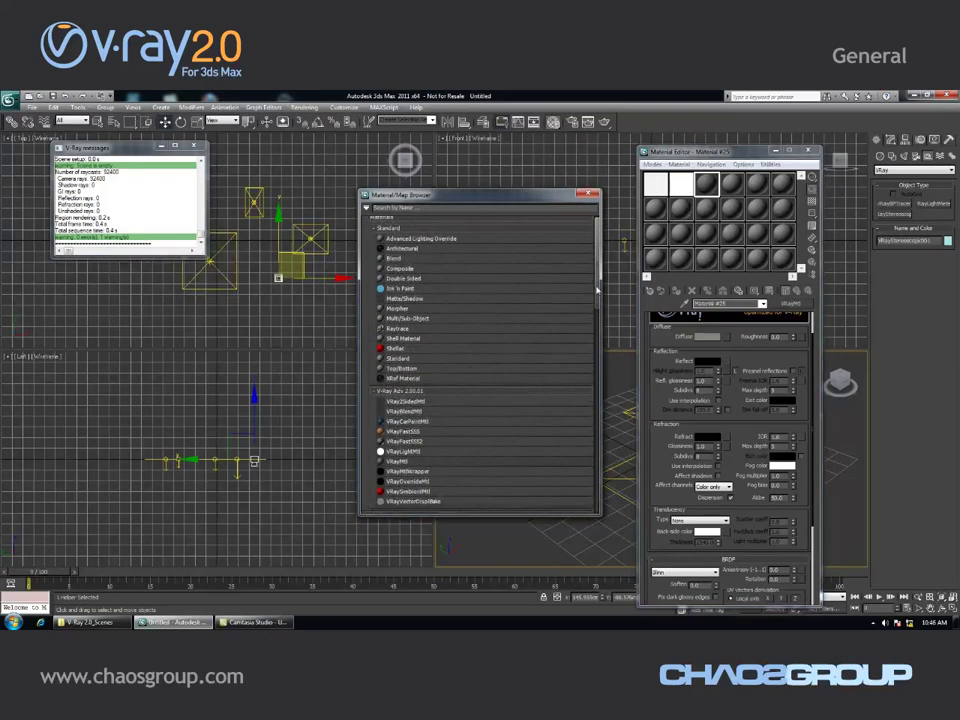
Replace Material #26 with a VRayCarPaintMtl and review its Base, Flake and Coat layer settings
double_click(423, 421)
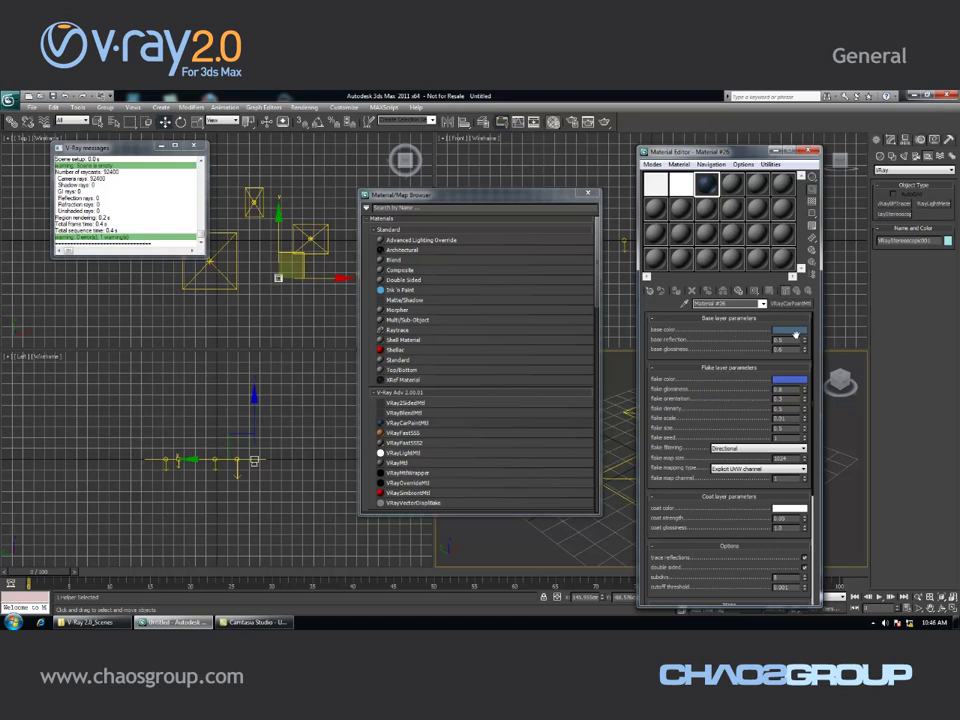
scroll(715, 376, "down", 1)
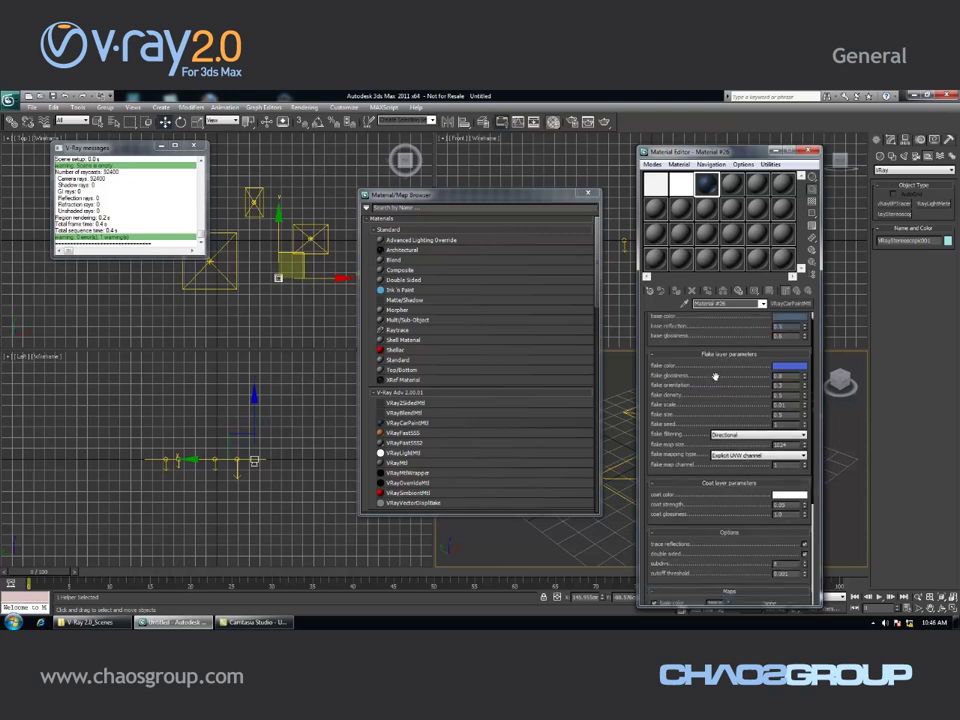
scroll(716, 376, "down", 1)
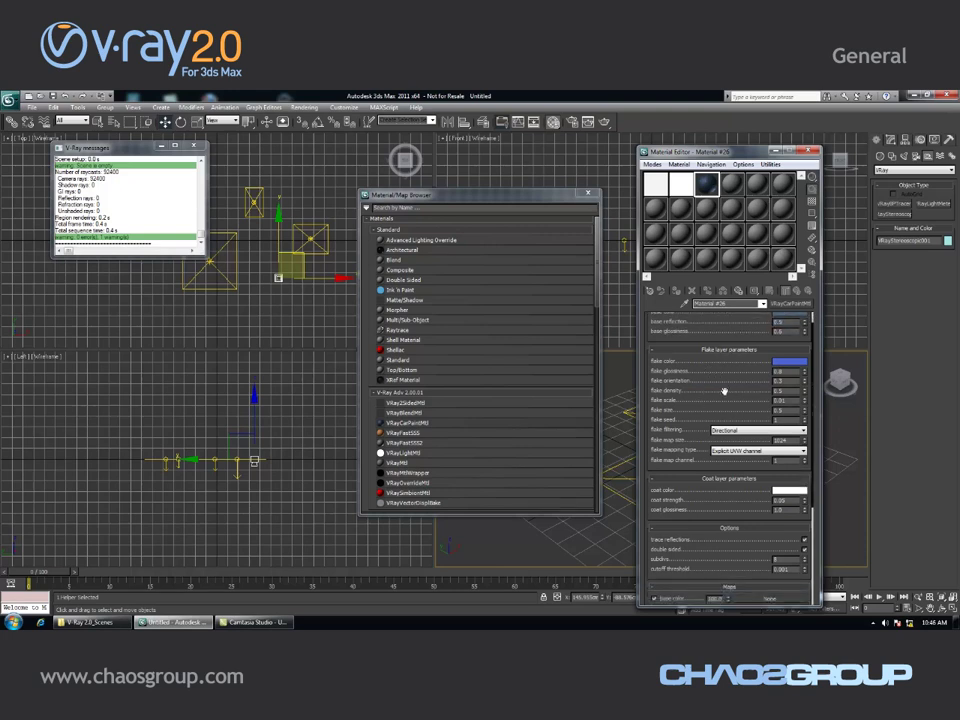
scroll(714, 436, "down", 3)
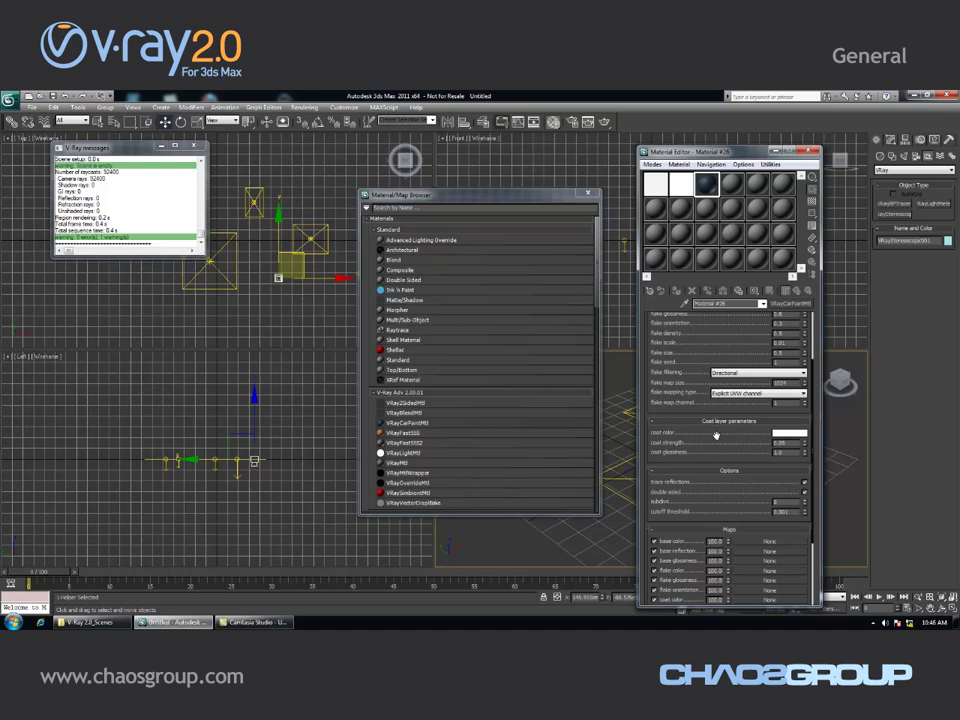
Activate the fourth sample slot and load a VRayMetaSL map (Map #7) into it
left_click(731, 182)
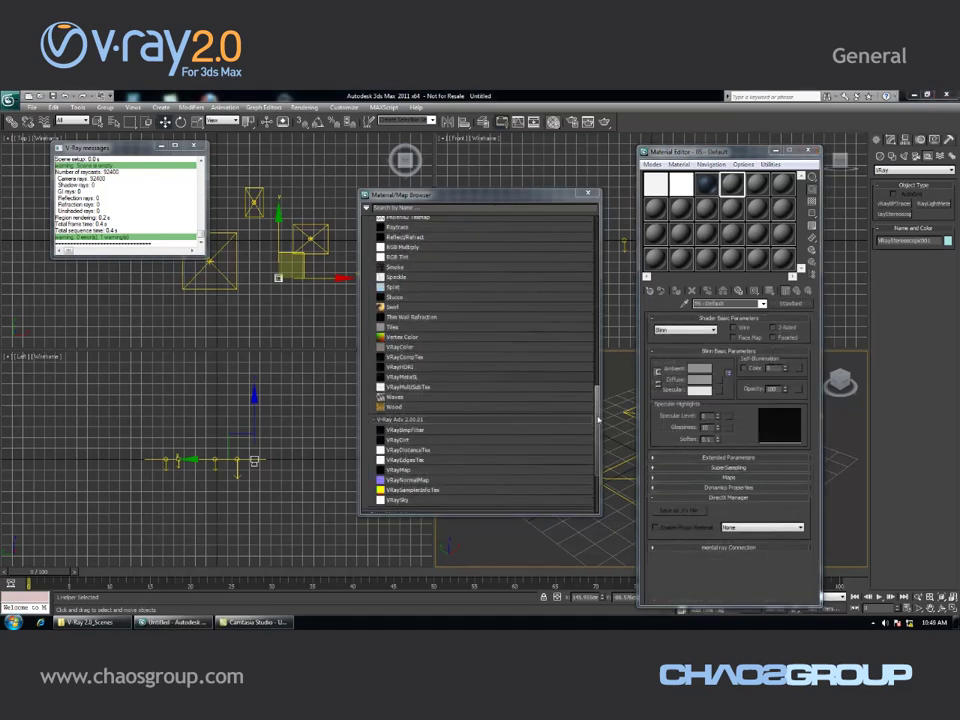
scroll(596, 337, "down", 10)
left_click_drag(596, 337, 596, 403)
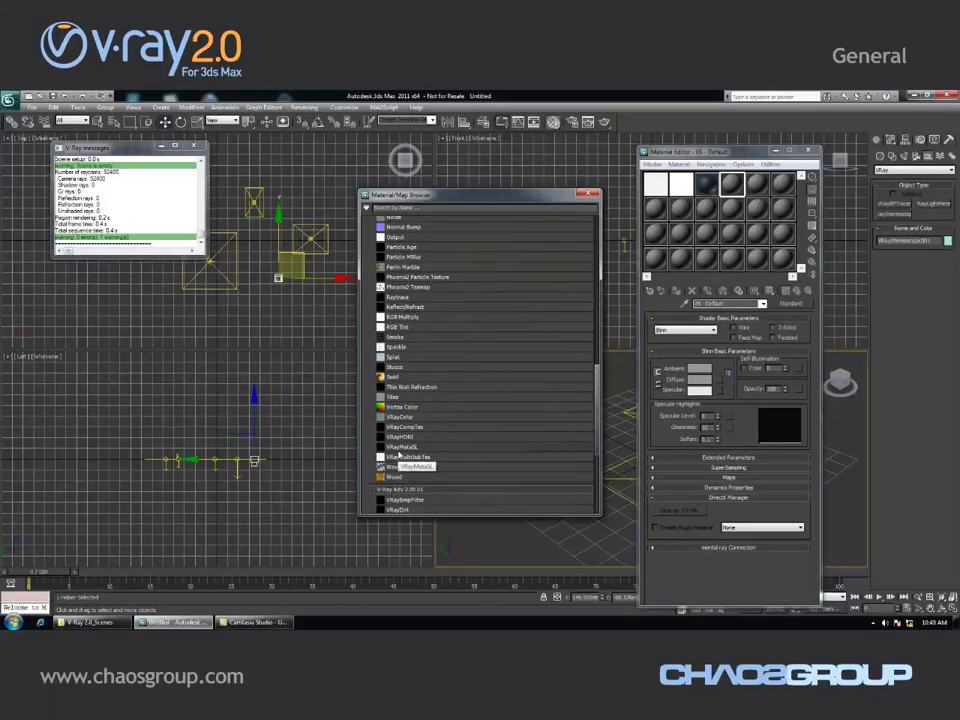
double_click(424, 447)
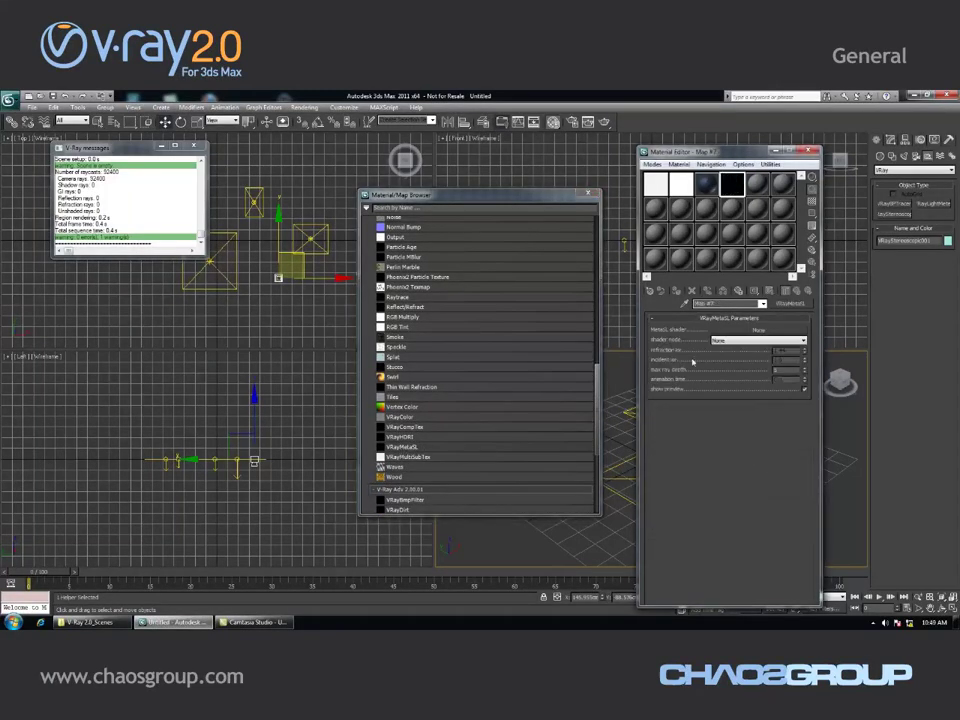